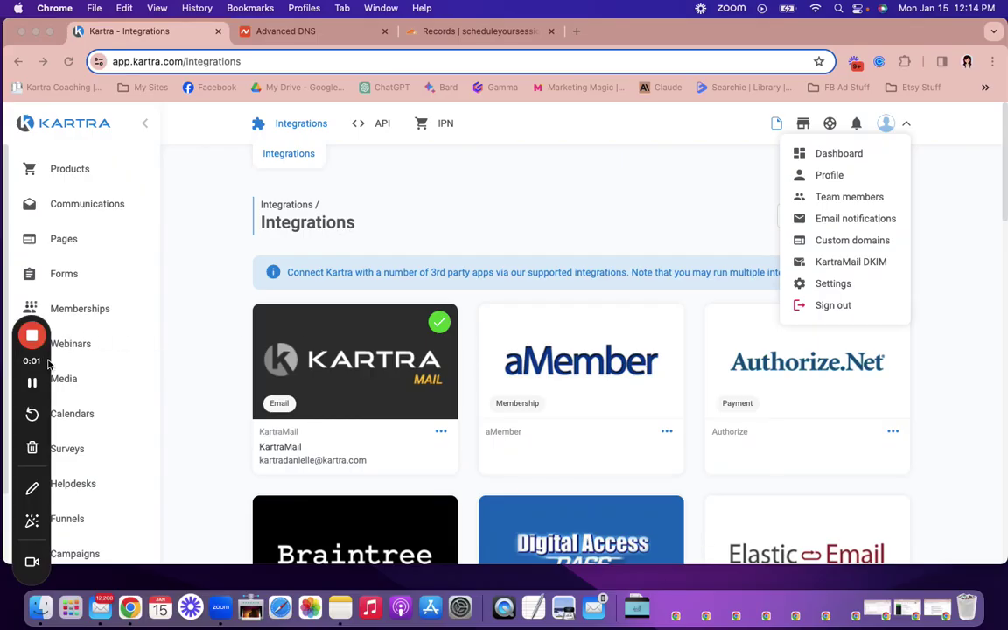
Step: Close the account dropdown and go to Kartra's Integrations page
left_click_drag(48, 363, 1000, 385)
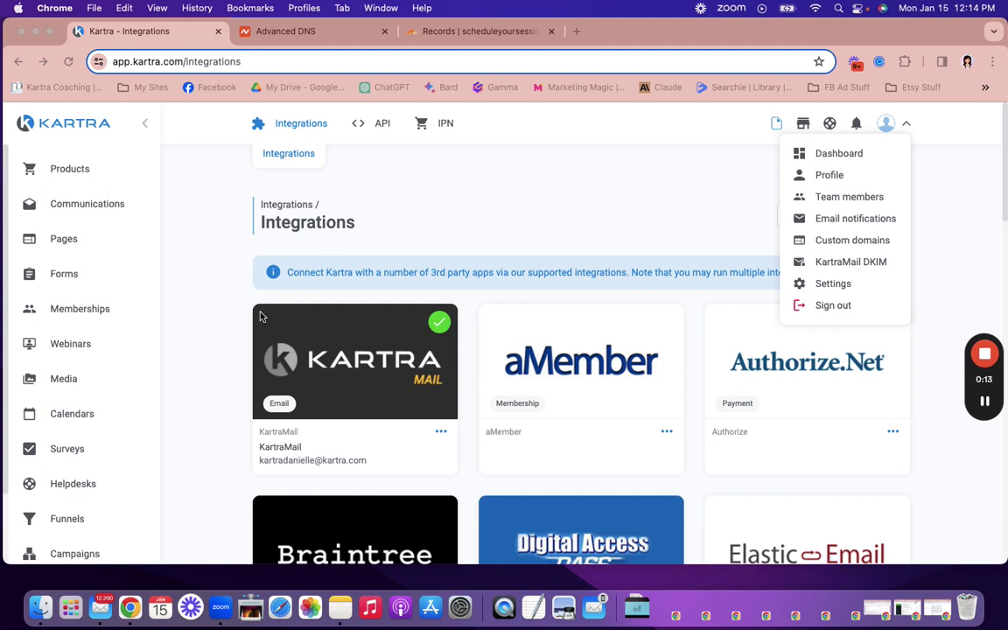
scroll(201, 297, "down", 3)
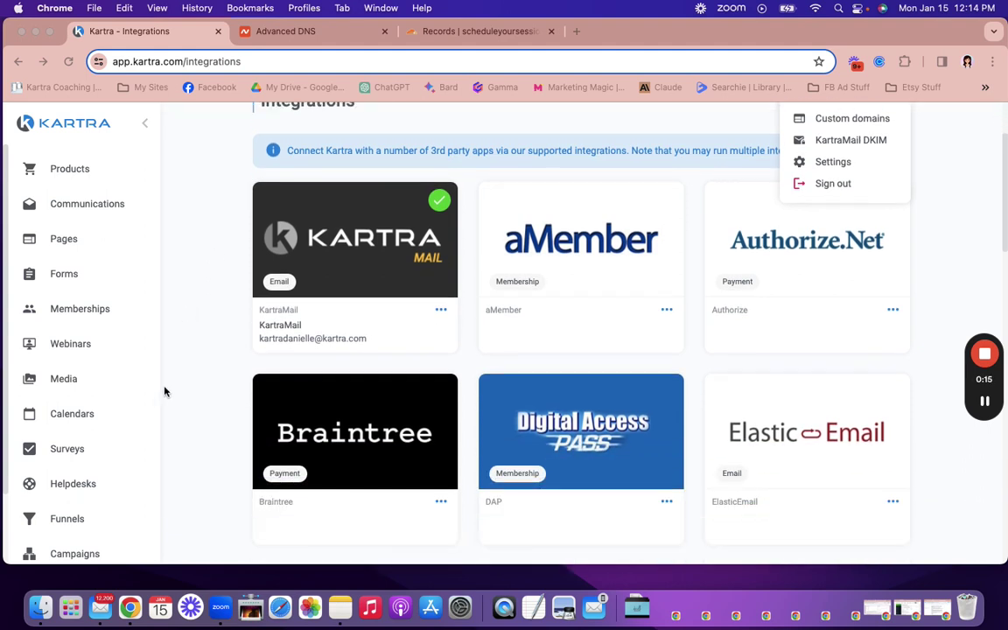
scroll(131, 457, "down", 2)
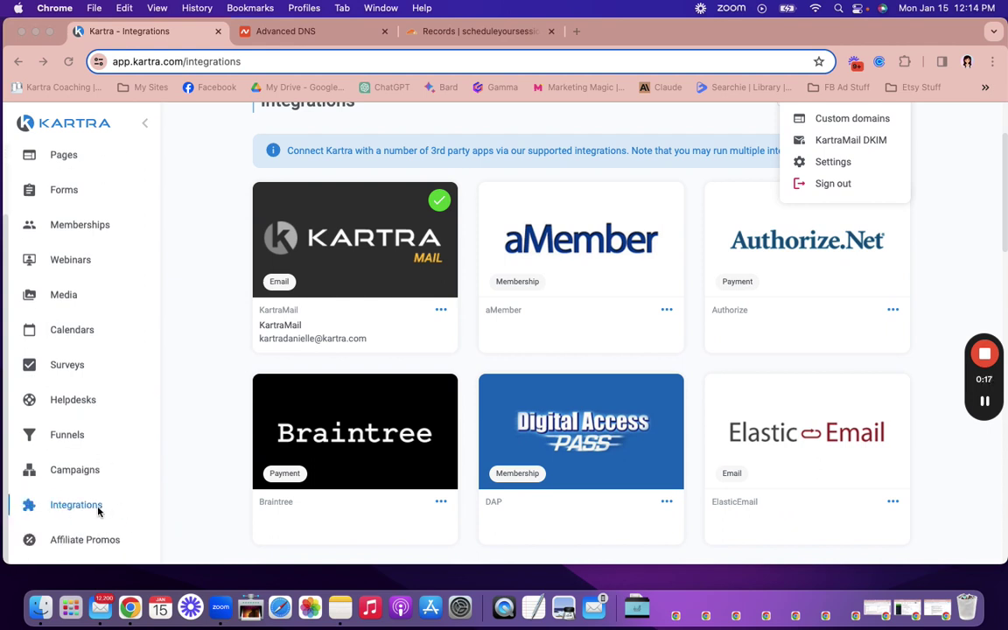
left_click(116, 512)
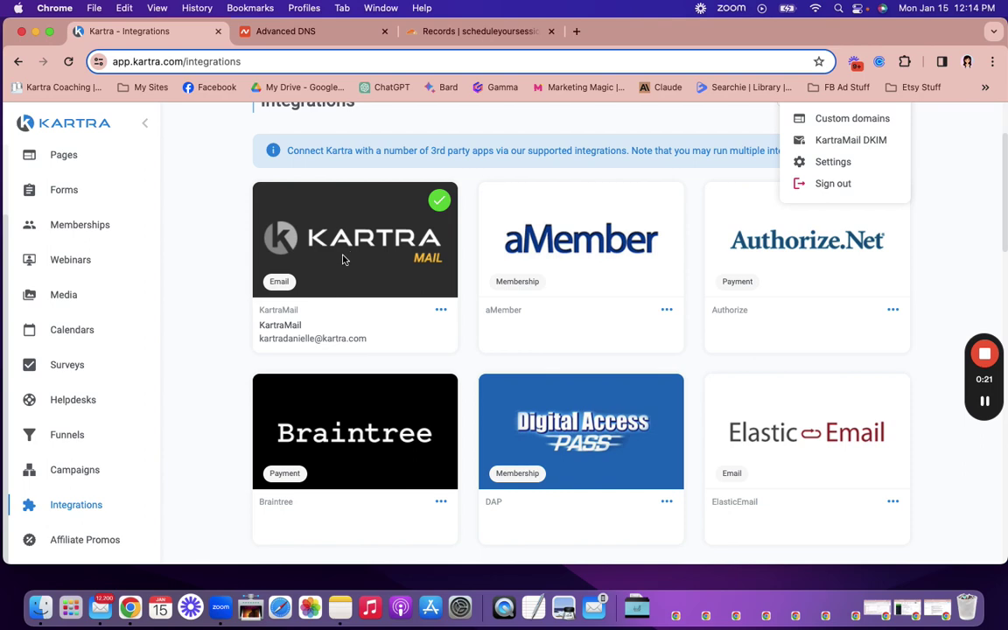
left_click(441, 312)
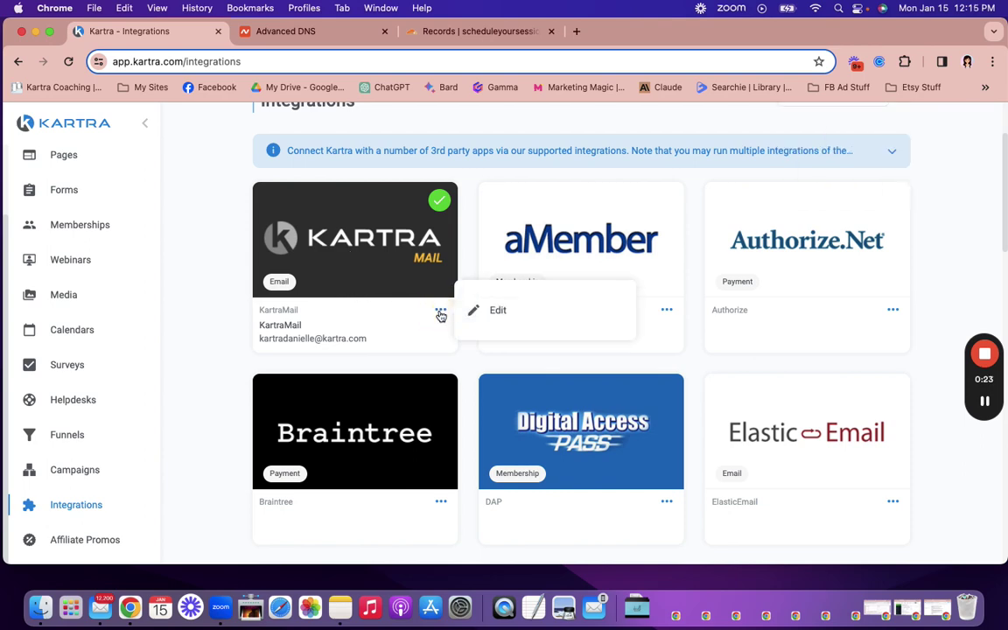
left_click(488, 312)
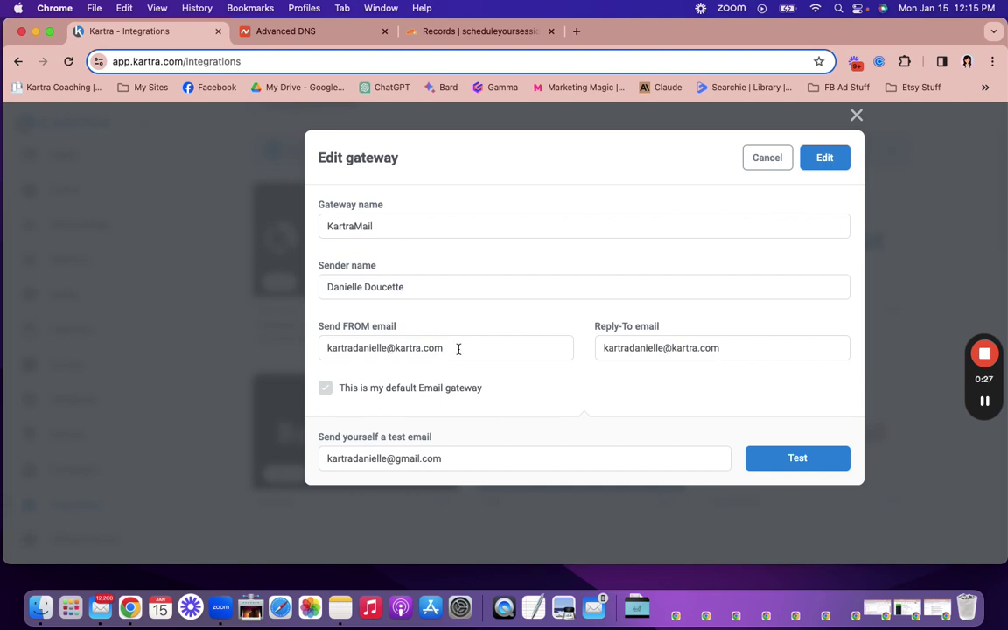
left_click_drag(459, 350, 300, 349)
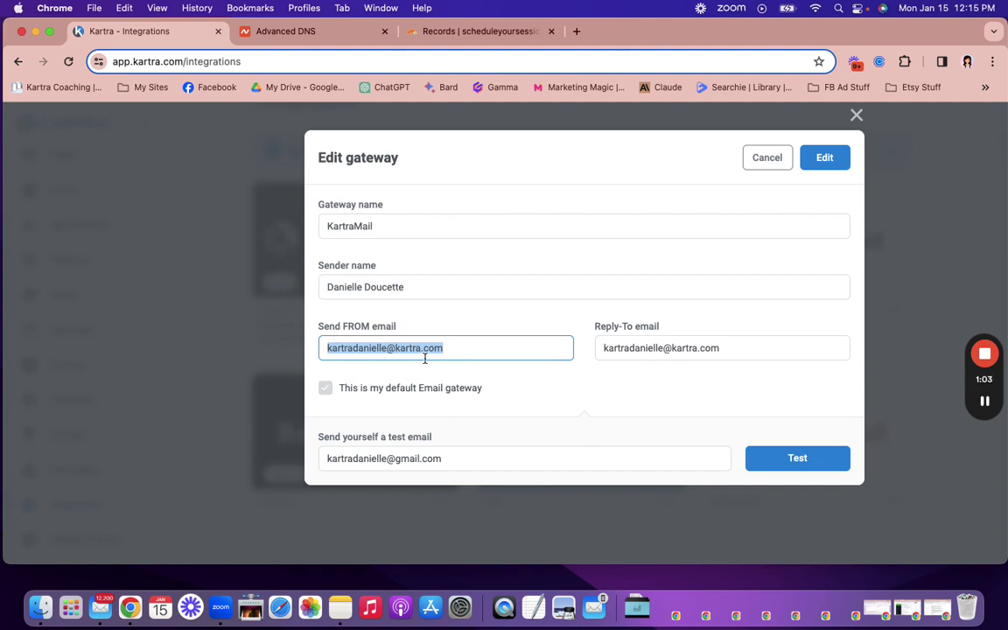
left_click(285, 35)
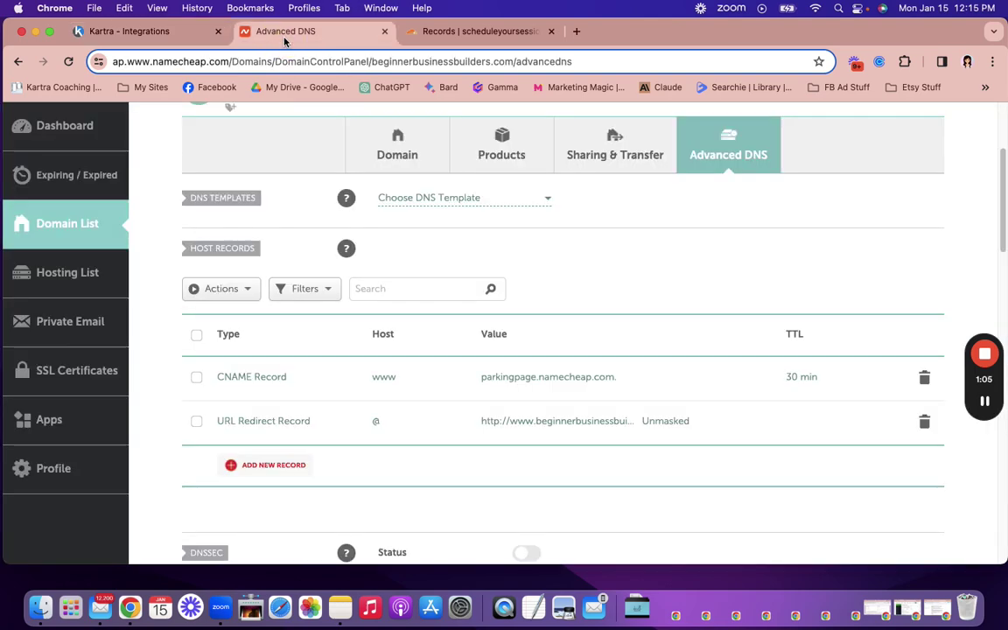
scroll(336, 218, "up", 5)
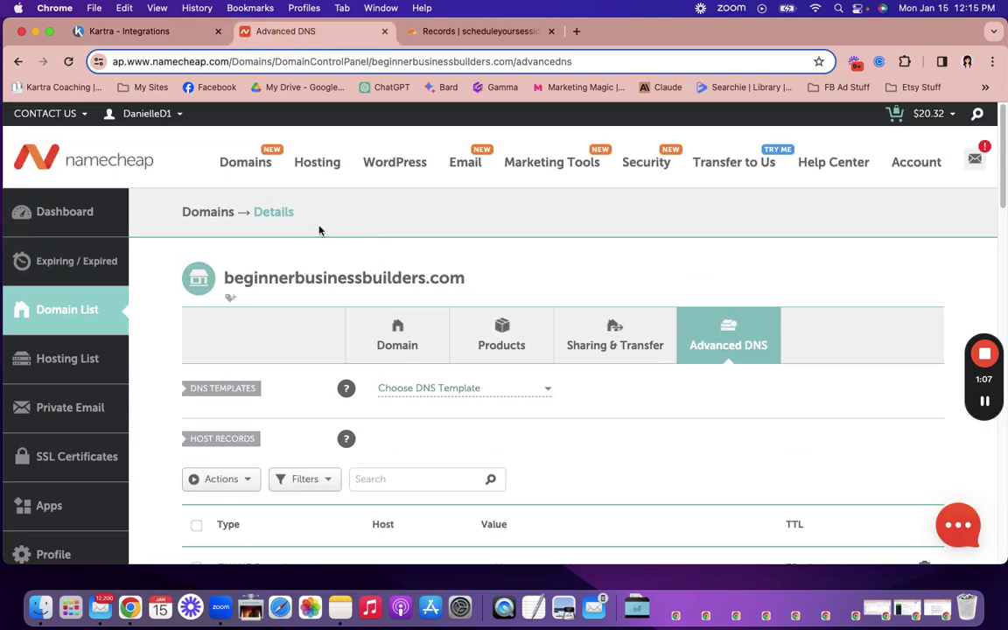
left_click(135, 31)
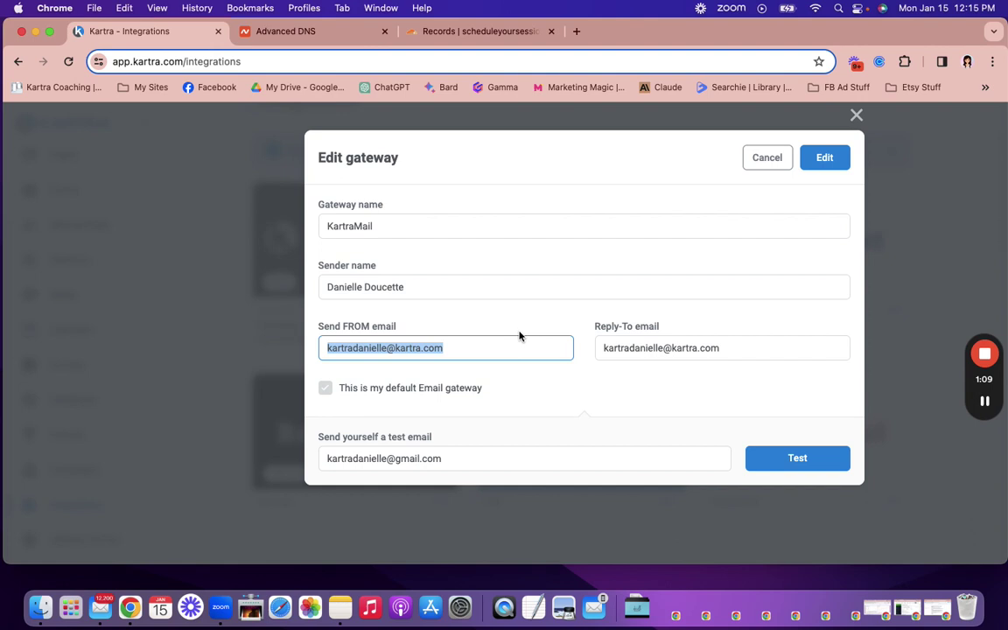
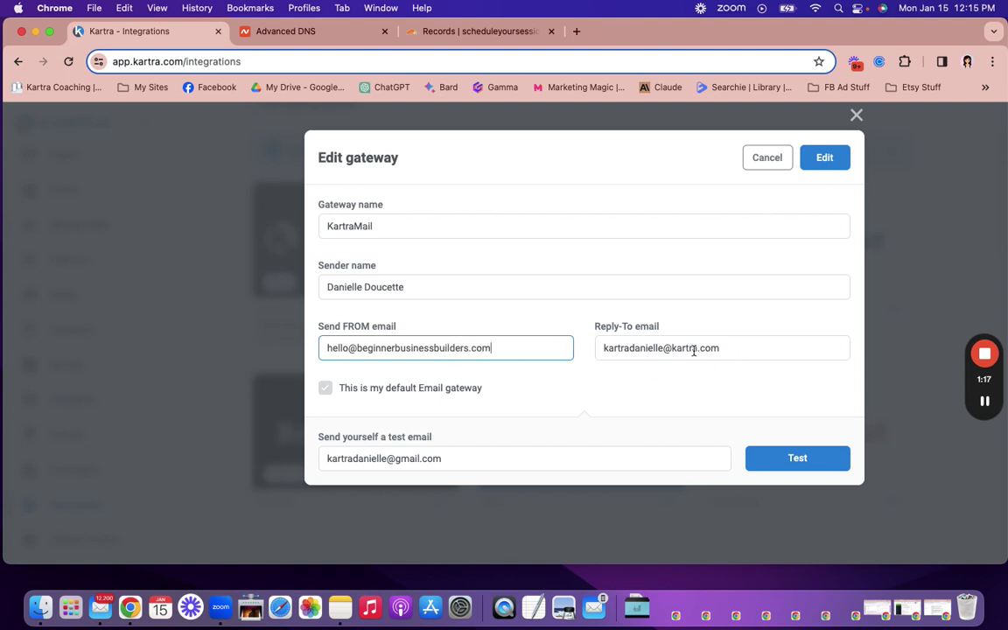
left_click_drag(727, 349, 532, 343)
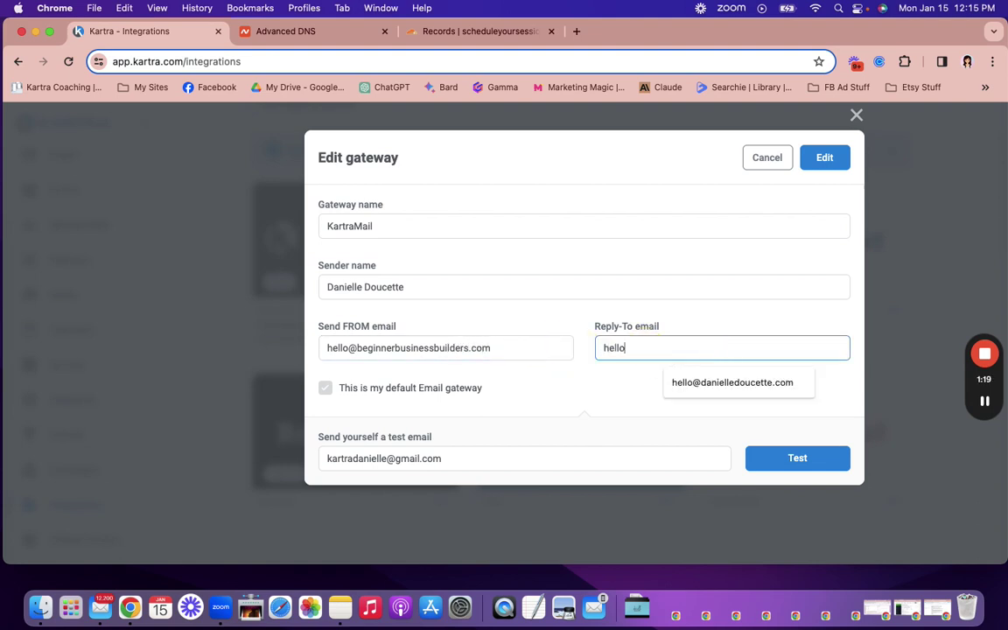
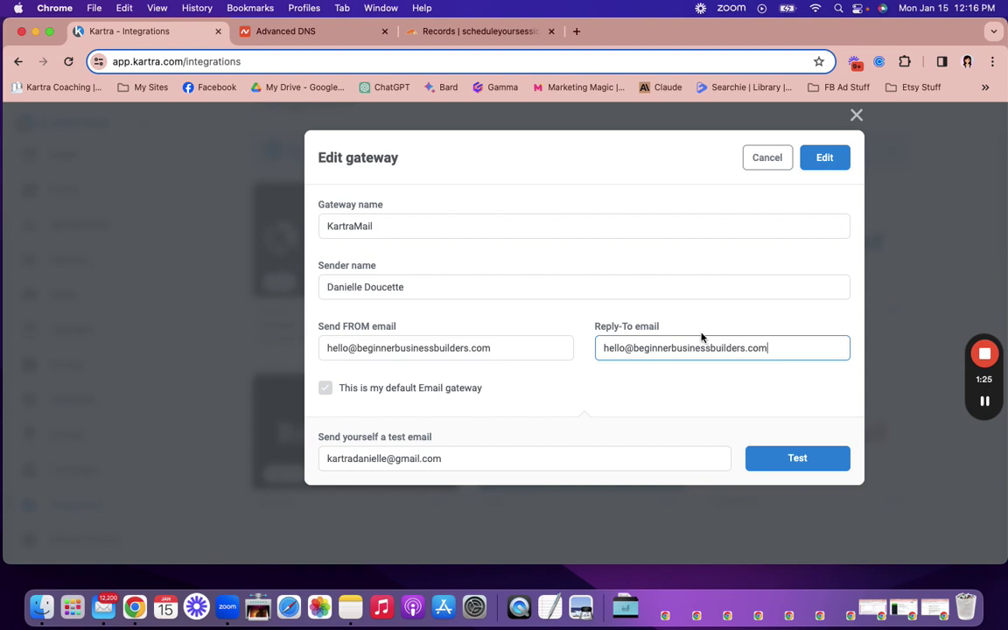
Step: Save the edited gateway, which raises the missing Email DKIM configuration warning
left_click(828, 158)
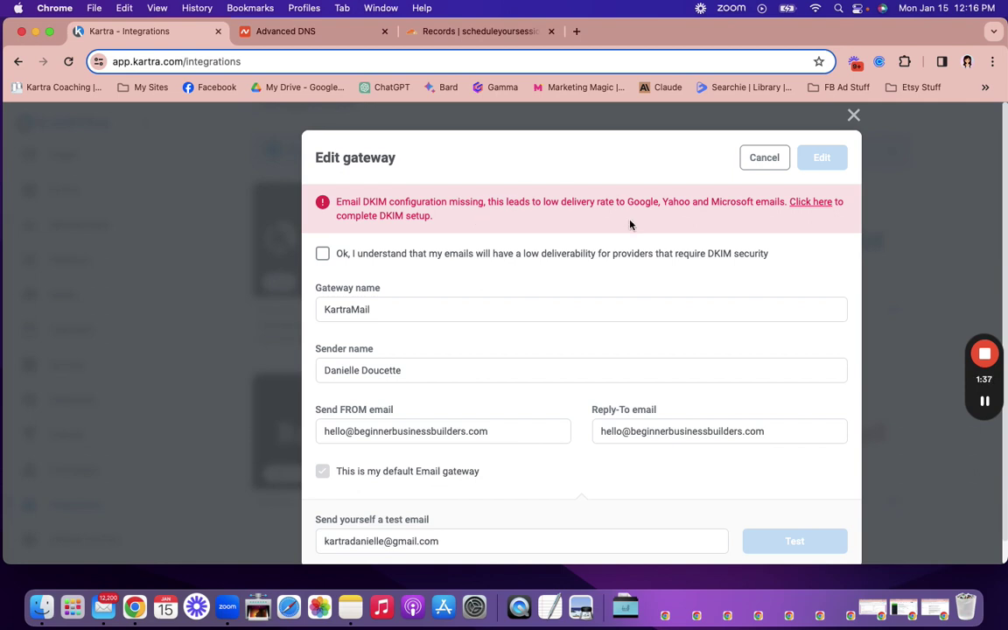
Step: Follow the warning link to the KartraMail DKIM page and start a new DKIM record
left_click(802, 204)
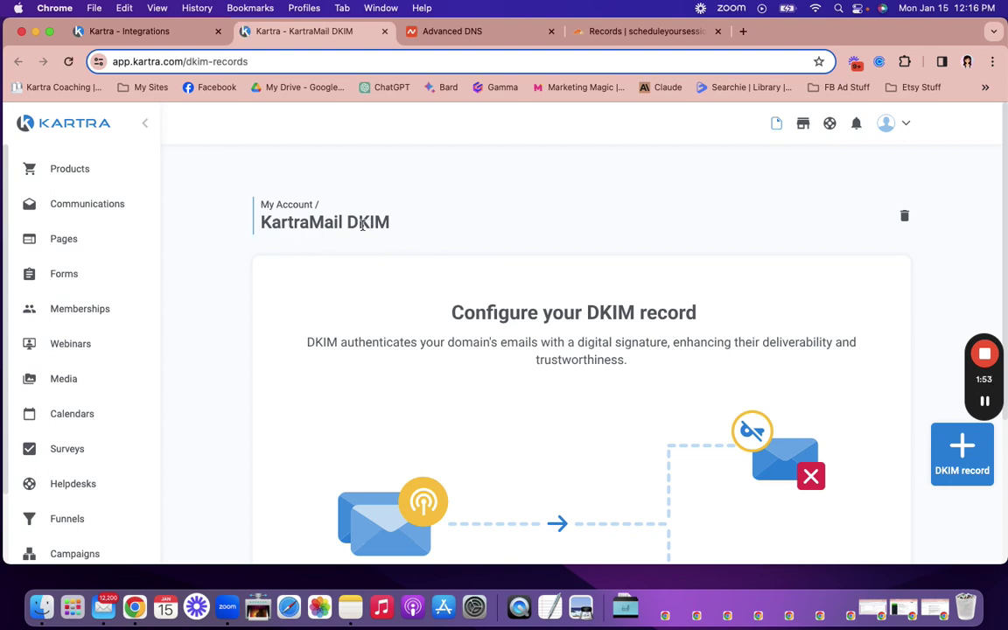
left_click(885, 126)
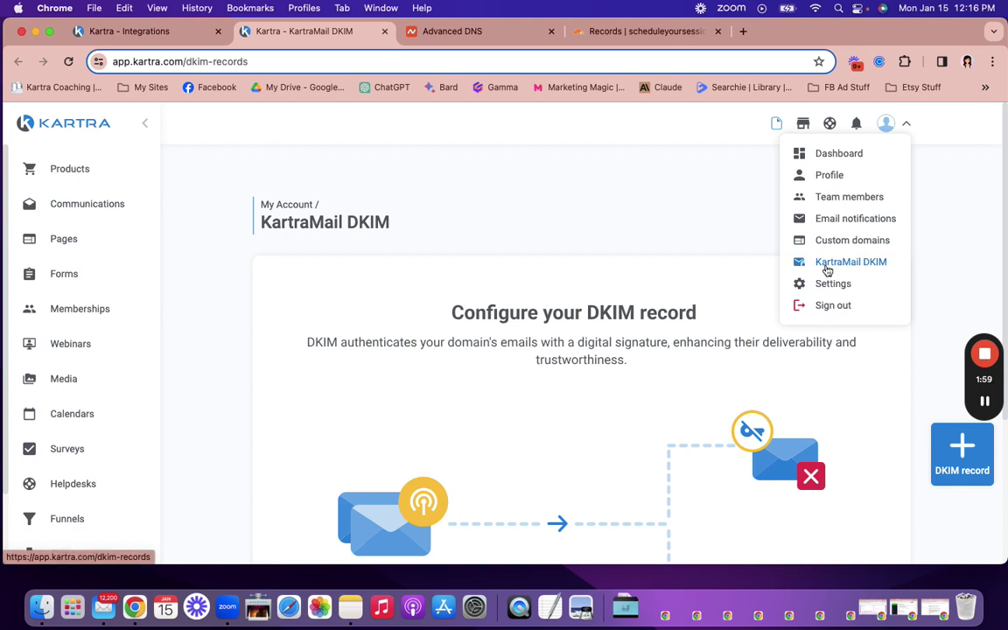
left_click(630, 266)
scroll(629, 267, "down", 5)
scroll(628, 267, "up", 5)
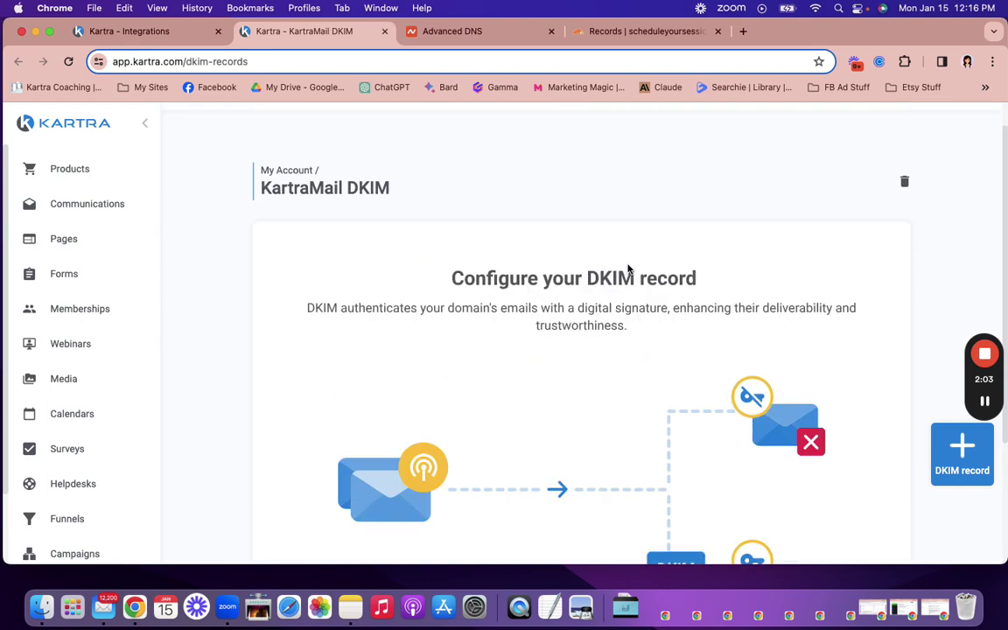
left_click(963, 451)
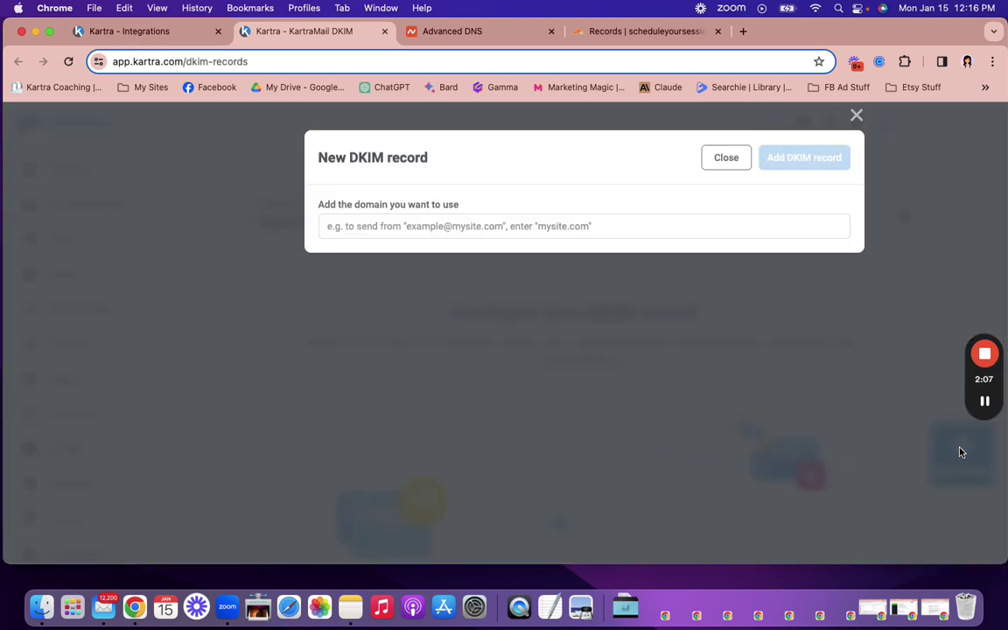
Step: Add a DKIM record for beginnerbusinessbuilders.com and view its sendgrid.net CNAME key details
left_click(359, 226)
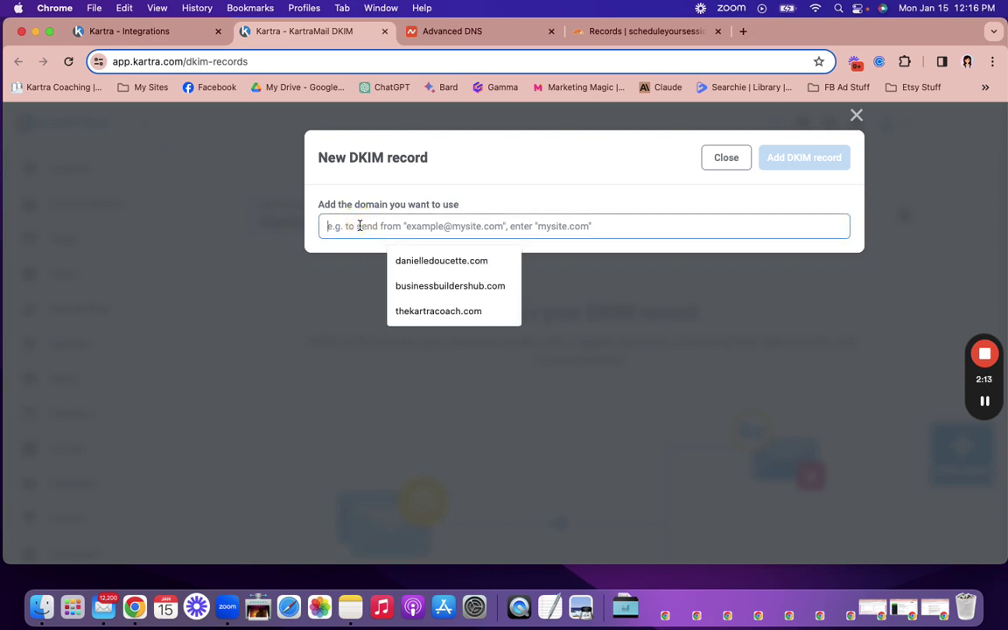
type("b")
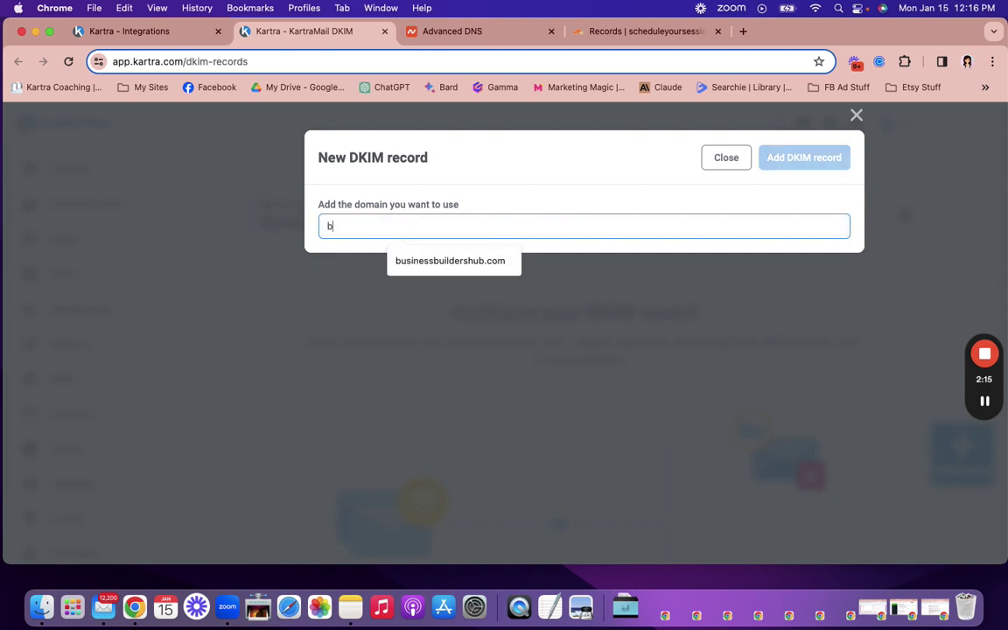
type("eginnerbusin")
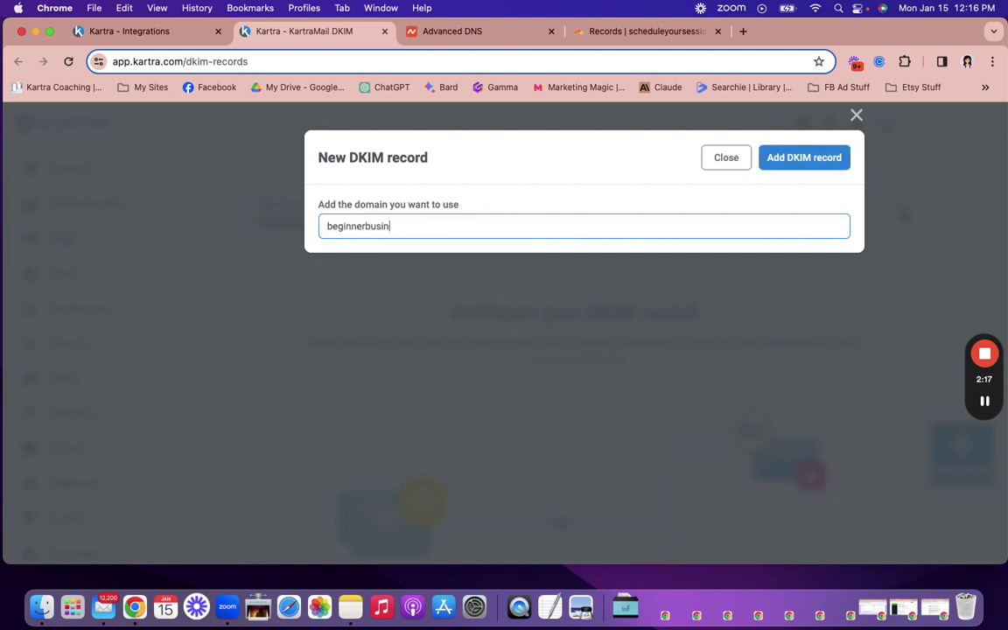
type("essbuilders.com")
left_click(792, 158)
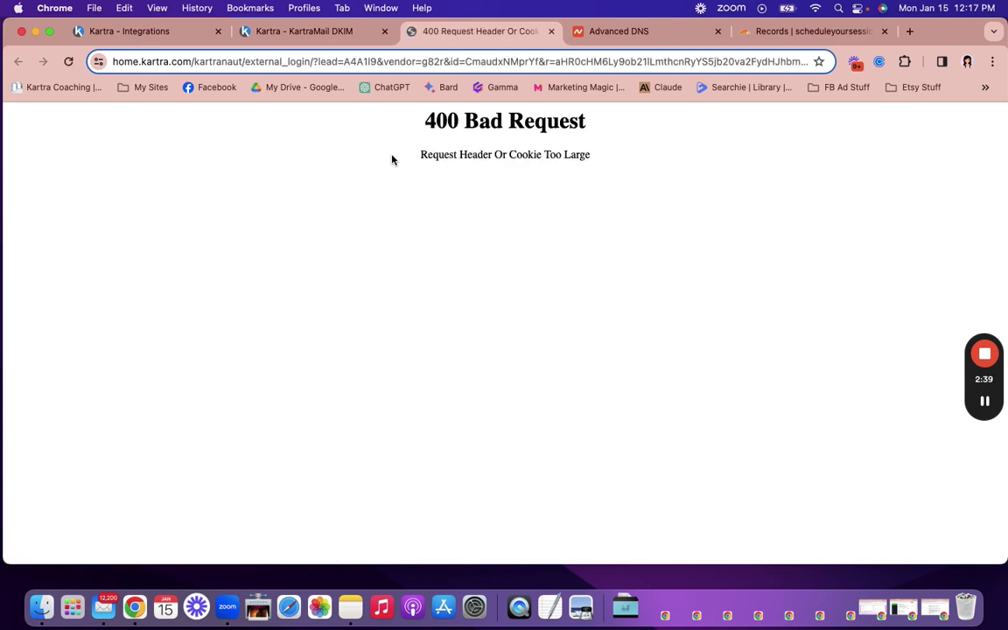
left_click(552, 32)
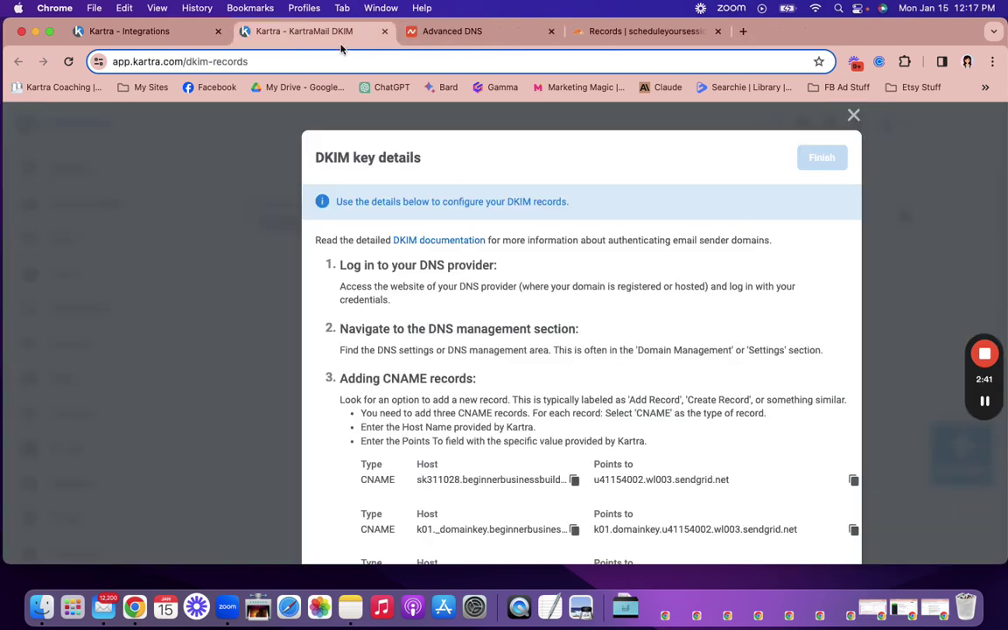
scroll(385, 254, "down", 3)
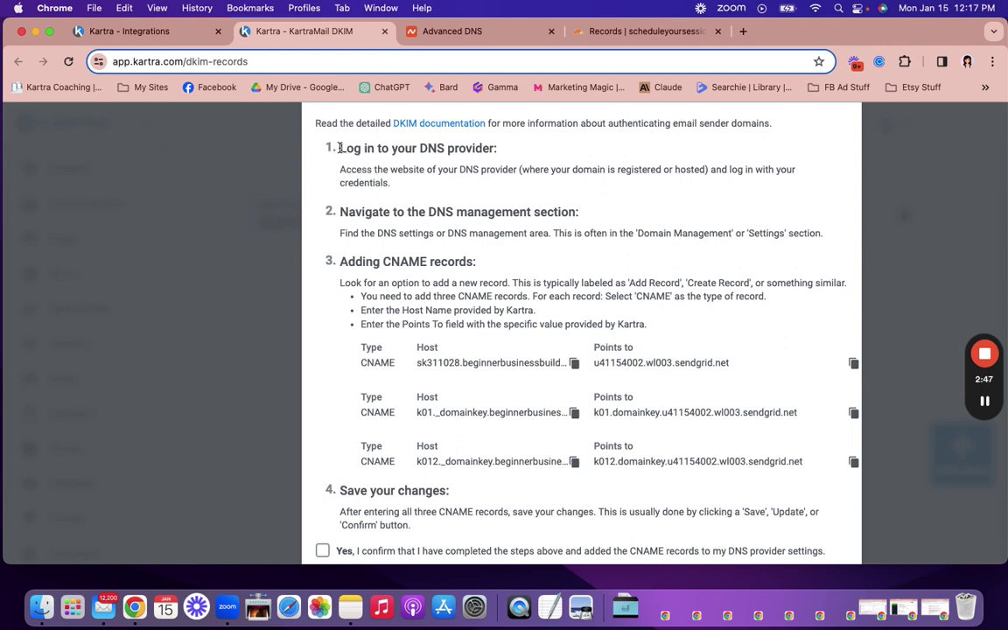
left_click_drag(340, 147, 497, 148)
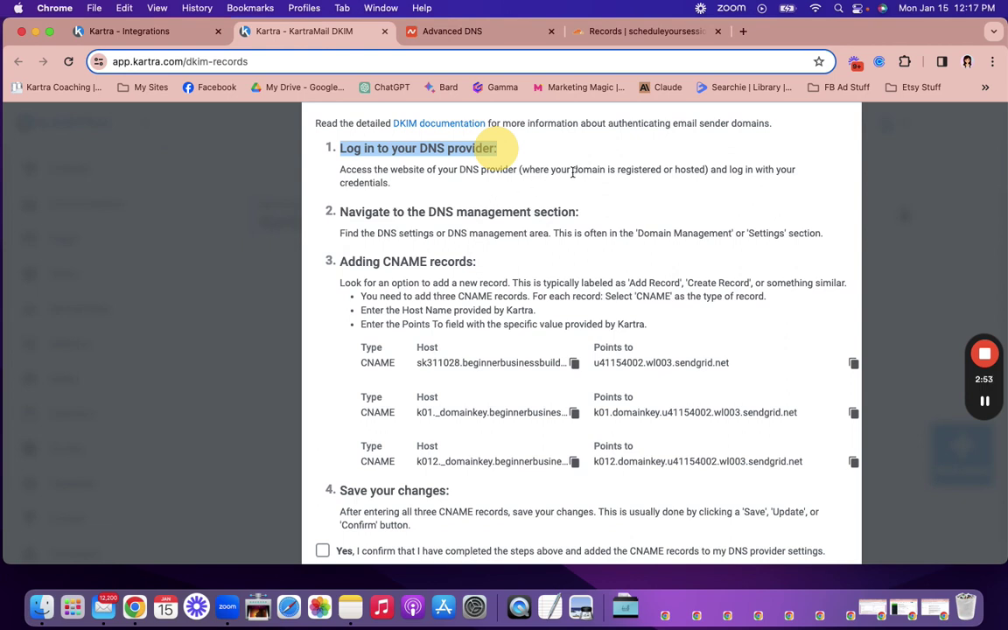
left_click_drag(573, 171, 700, 170)
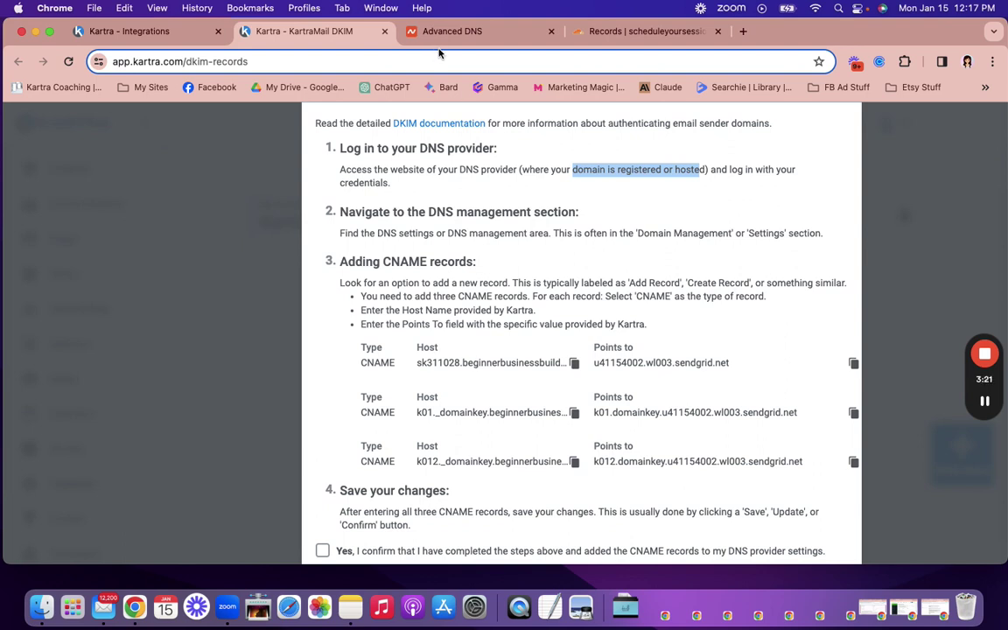
Step: Review the existing Namecheap host records for beginnerbusinessbuilders.com, then return to the Kartra DKIM tab
left_click(412, 31)
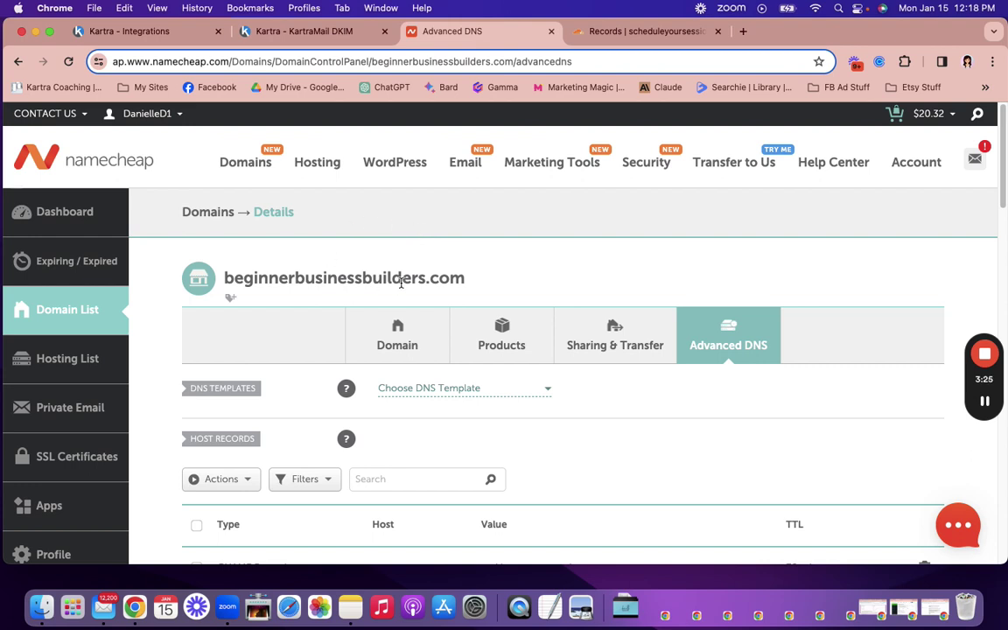
scroll(400, 280, "down", 3)
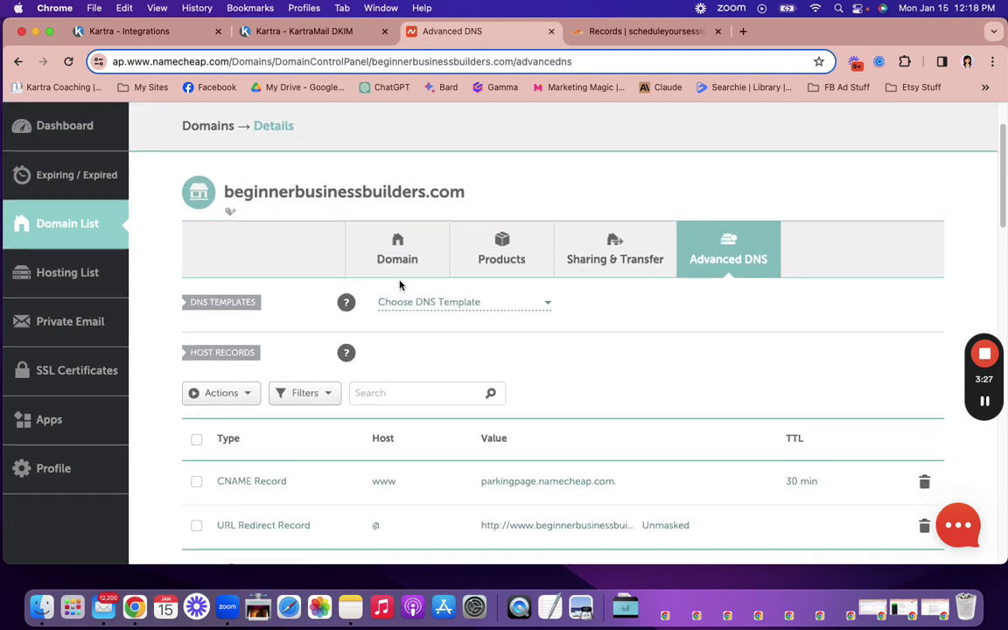
scroll(400, 283, "down", 2)
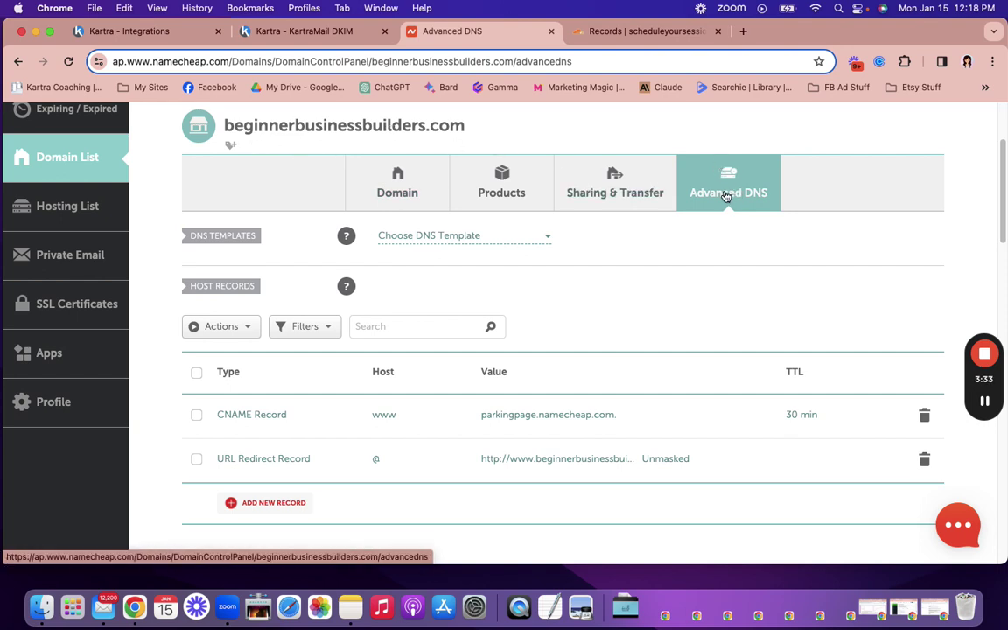
scroll(725, 195, "down", 3)
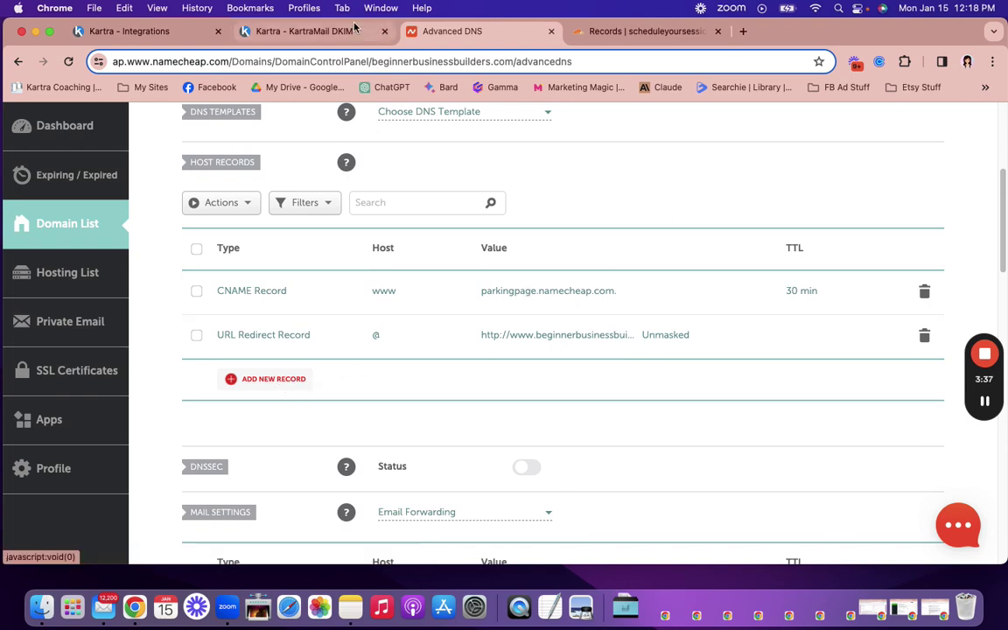
left_click(328, 32)
scroll(506, 308, "down", 1)
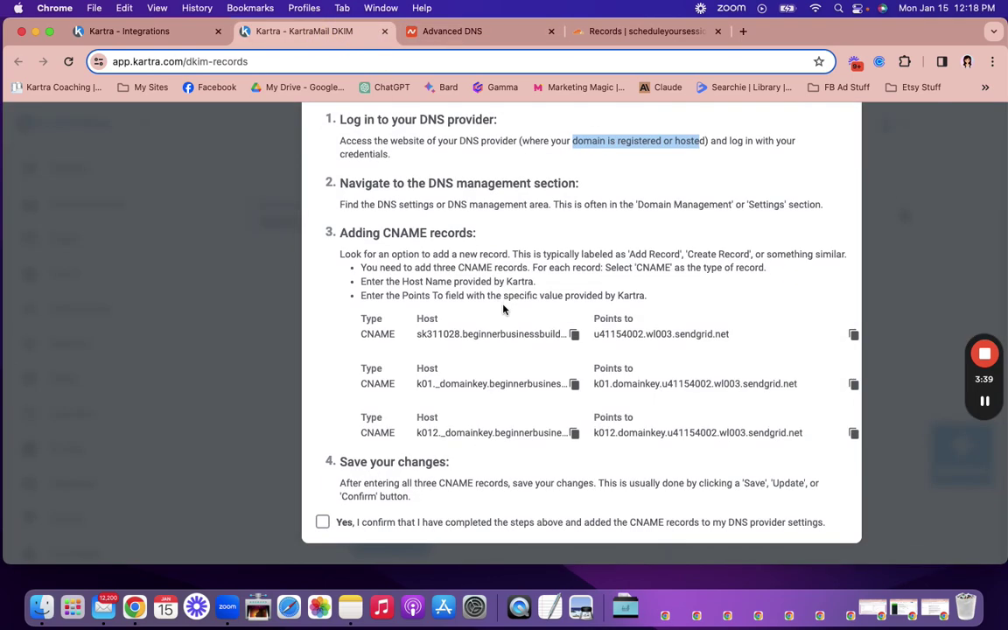
left_click_drag(341, 232, 476, 233)
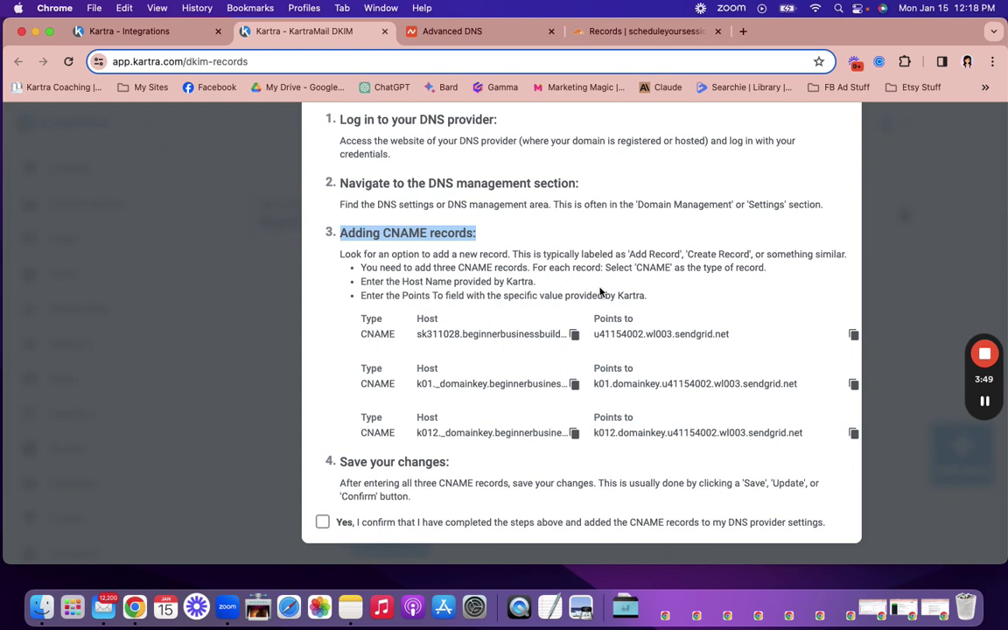
double_click(427, 319)
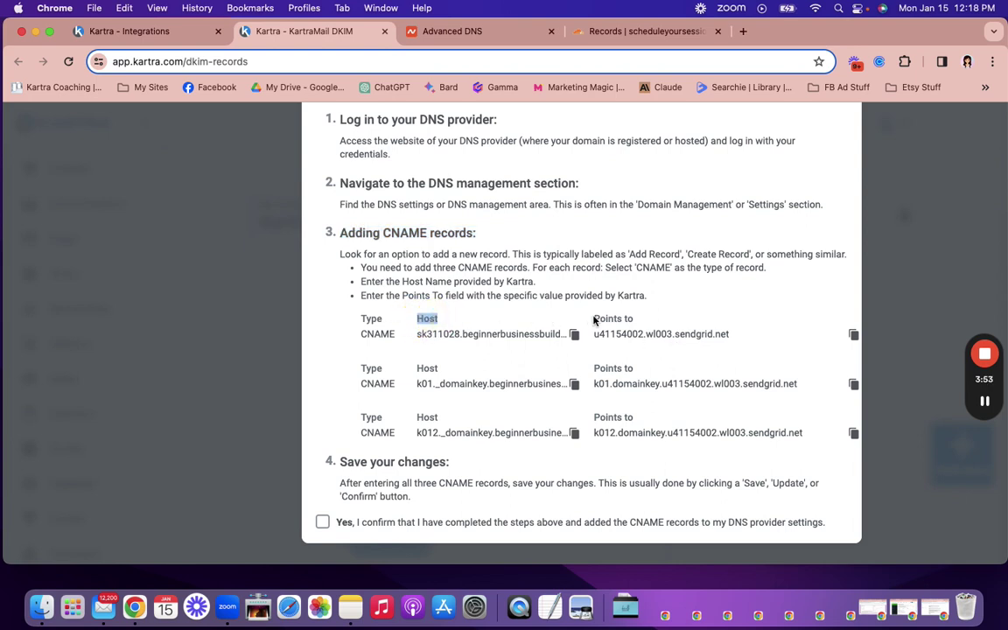
left_click_drag(595, 321, 633, 320)
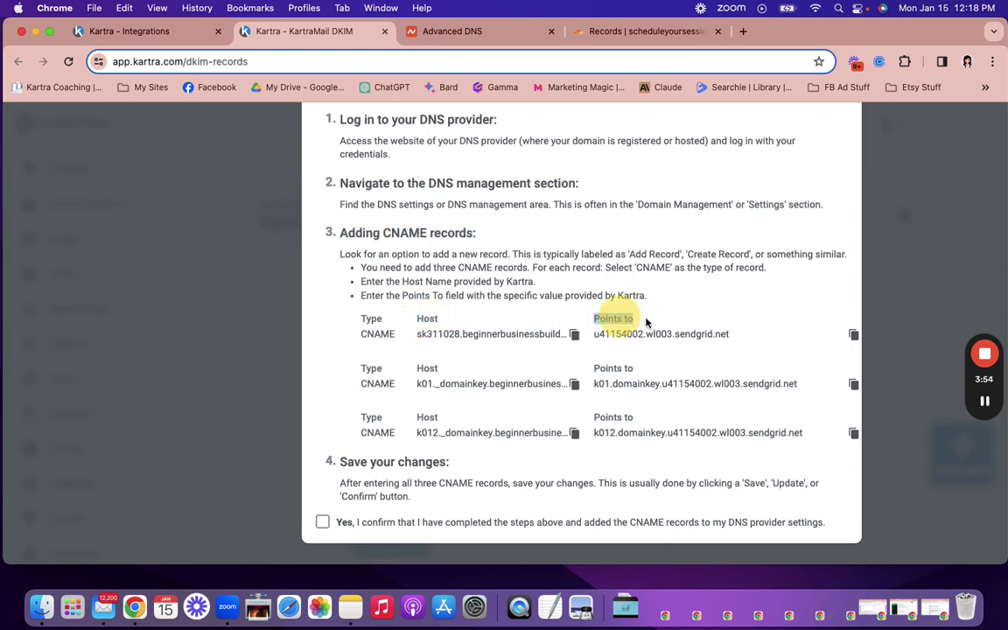
left_click(464, 37)
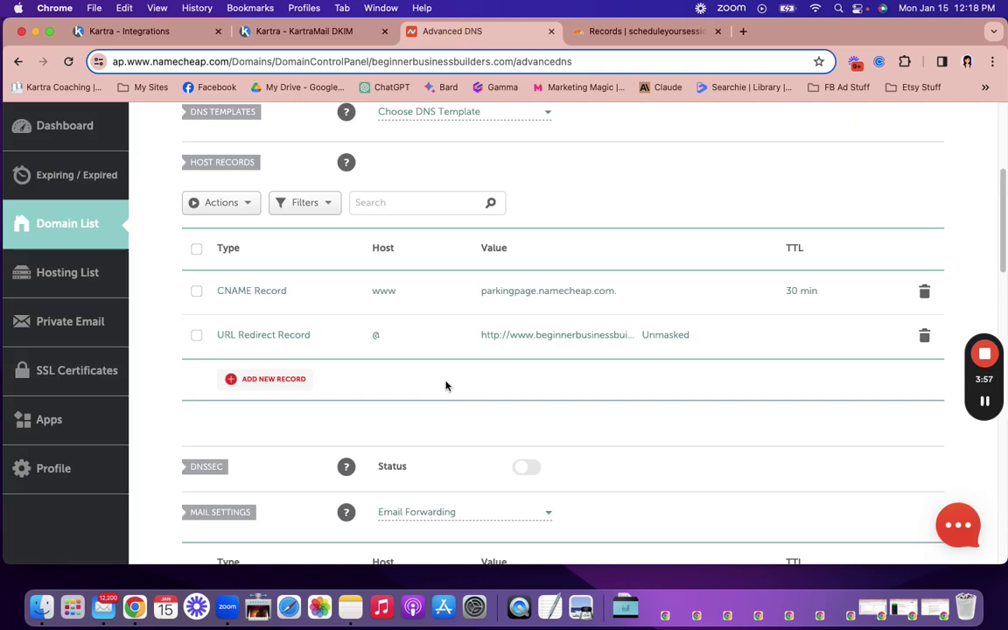
Step: Add and save a Namecheap CNAME record: host sk311028, target u41154002.wl003.sendgrid.net
scroll(447, 391, "up", 5)
scroll(444, 383, "down", 2)
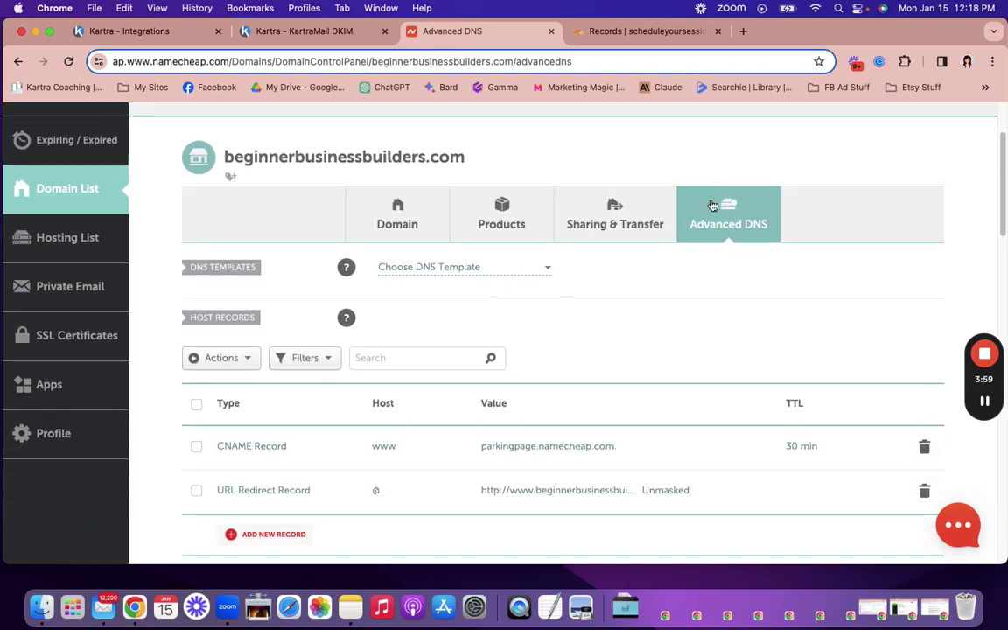
scroll(342, 367, "down", 2)
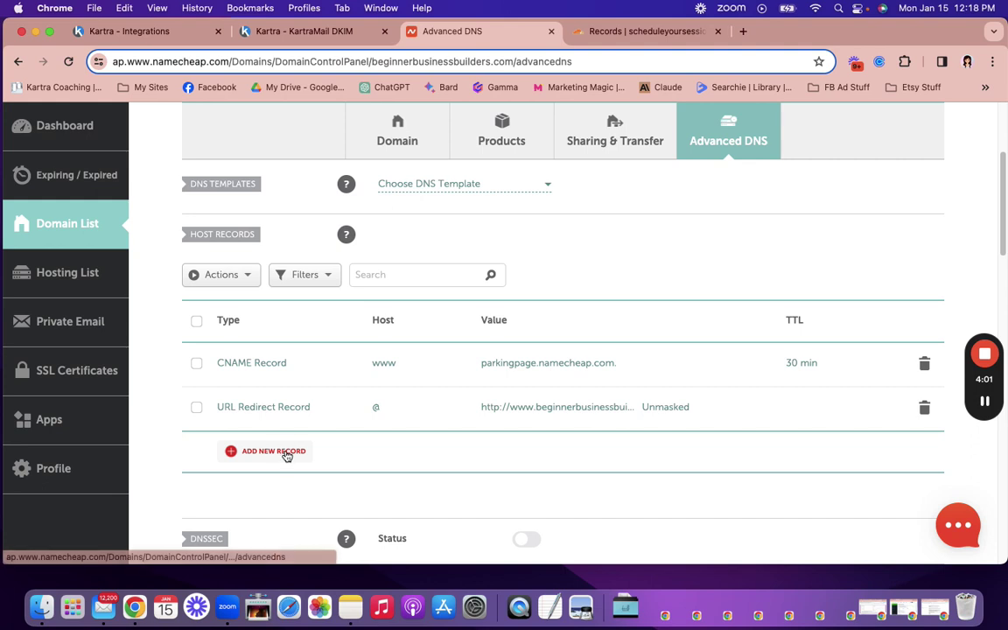
left_click(274, 451)
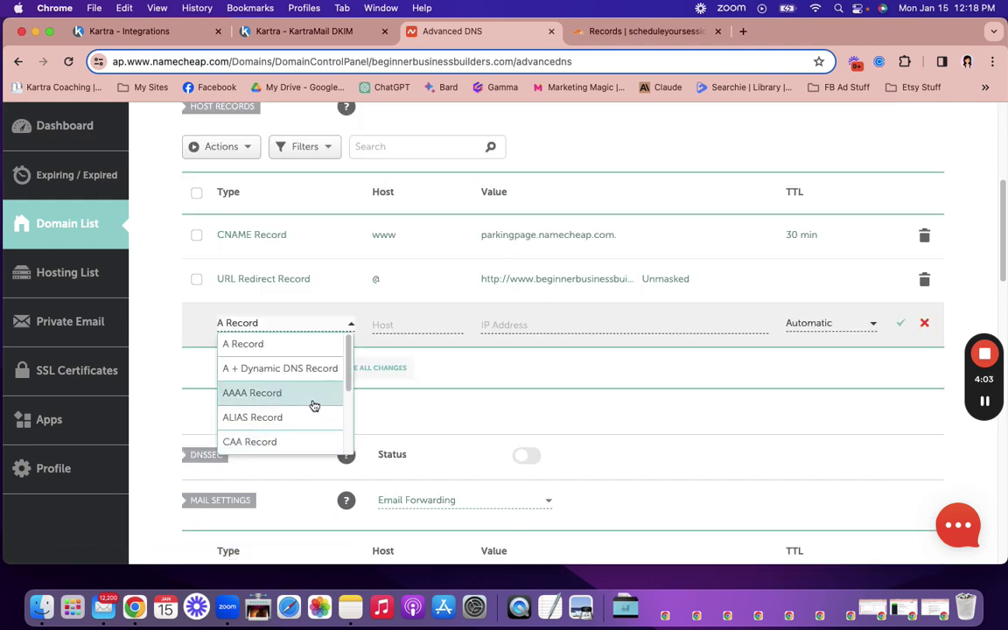
scroll(302, 400, "down", 4)
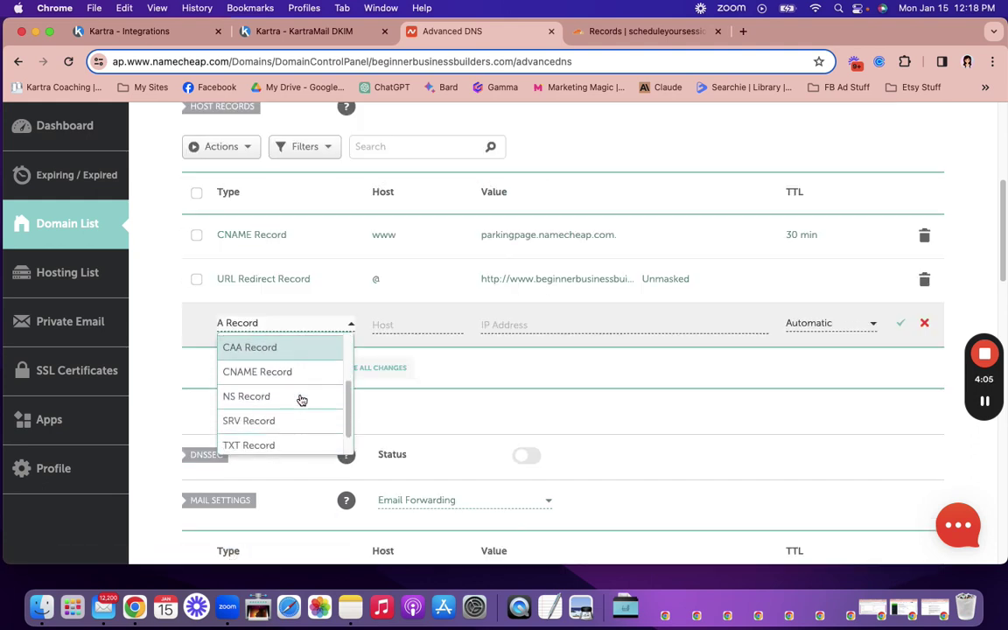
left_click(295, 373)
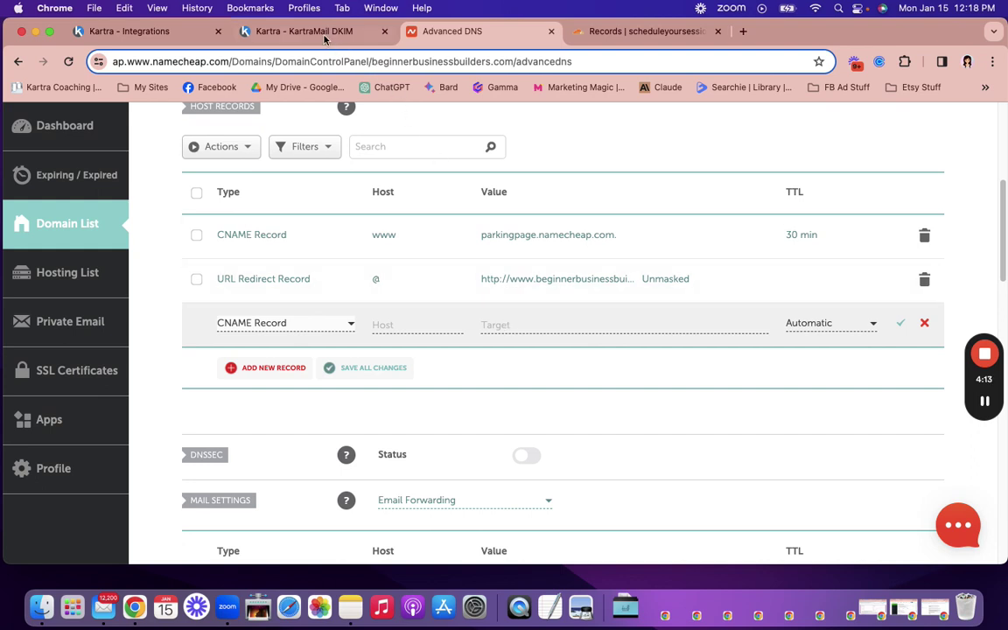
left_click(296, 33)
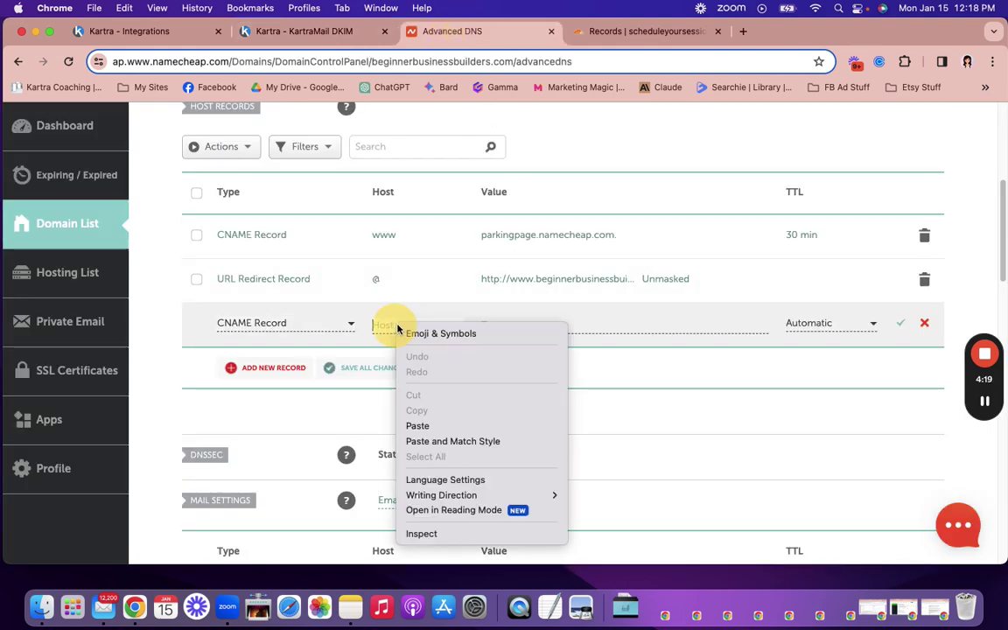
left_click(436, 425)
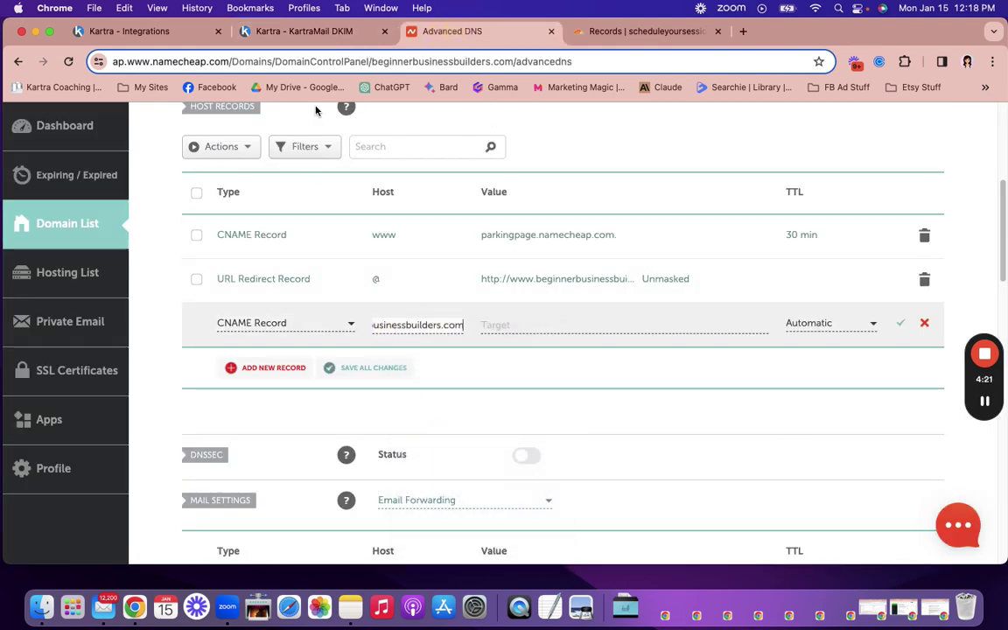
left_click(311, 31)
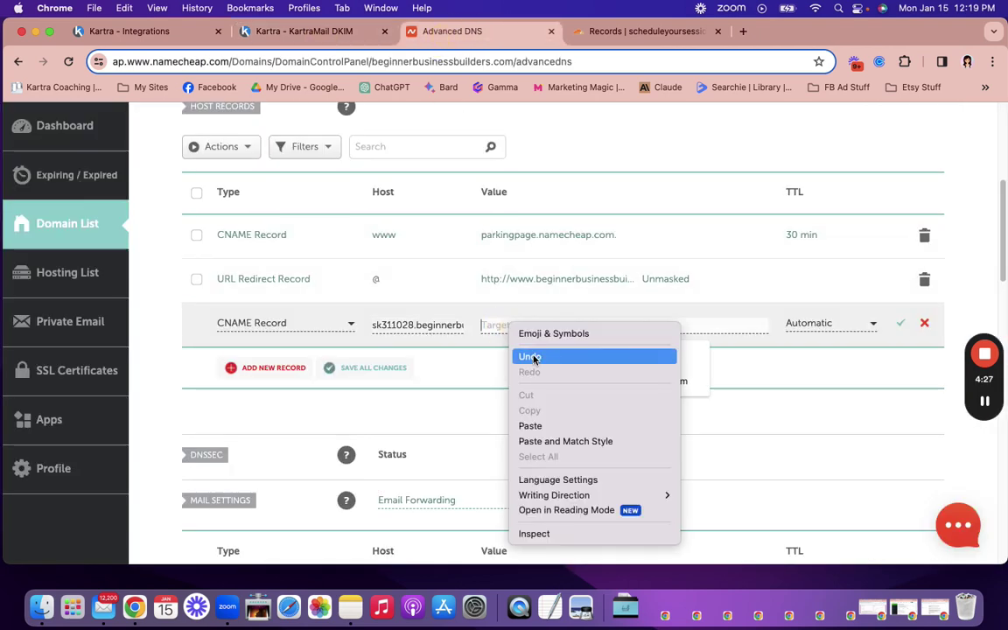
left_click(530, 426)
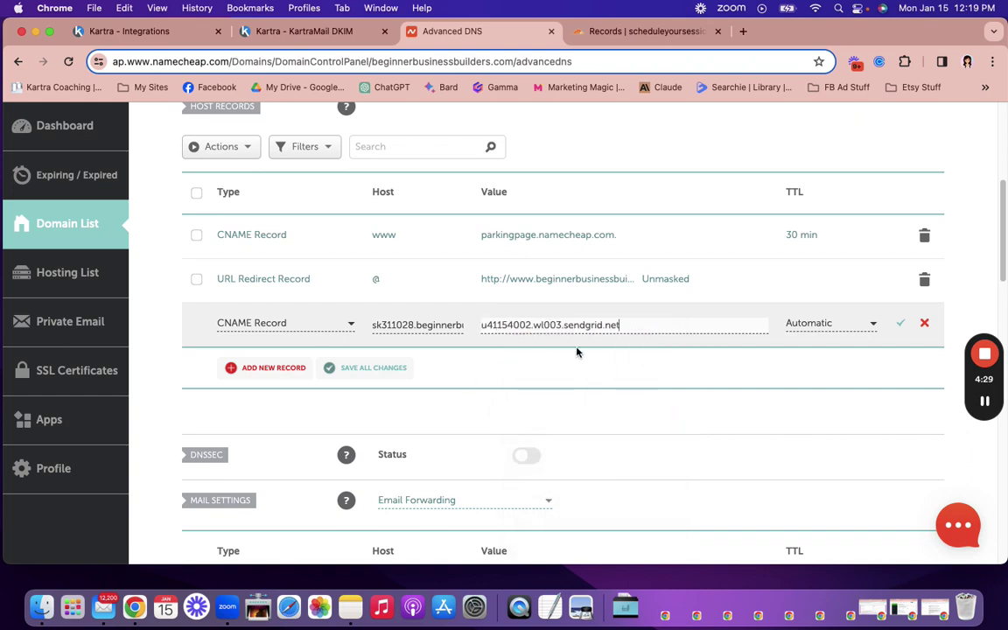
left_click(901, 323)
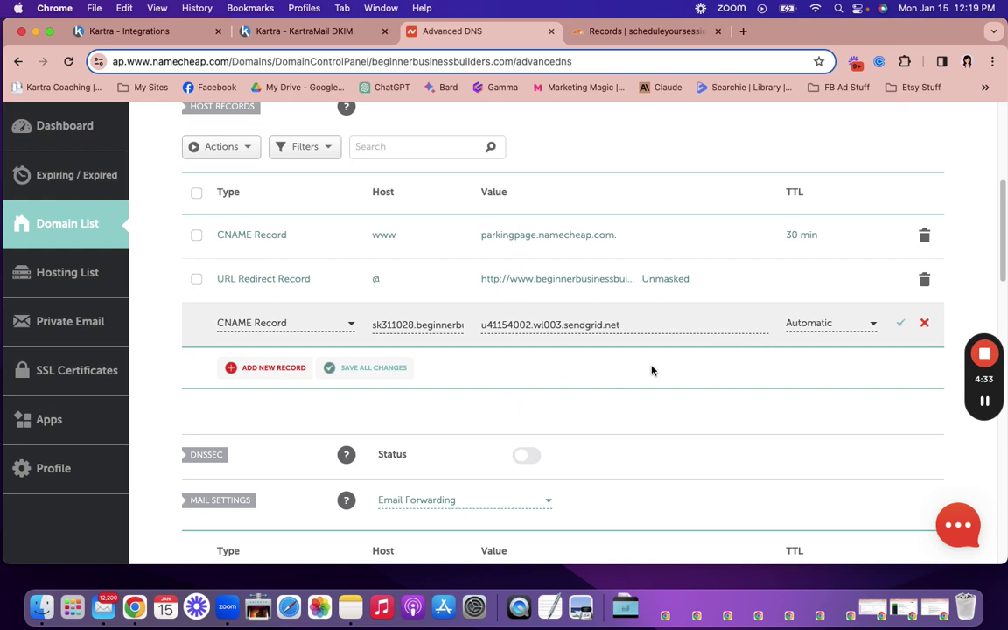
left_click(901, 325)
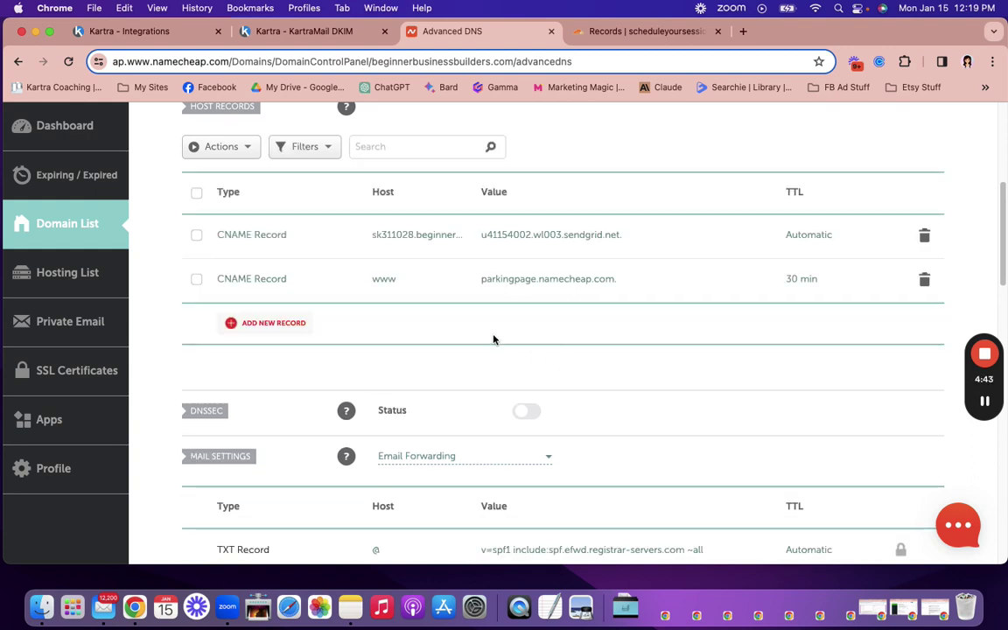
Step: Start a second Namecheap CNAME record with host k01._domainkey copied from Kartra
left_click(274, 34)
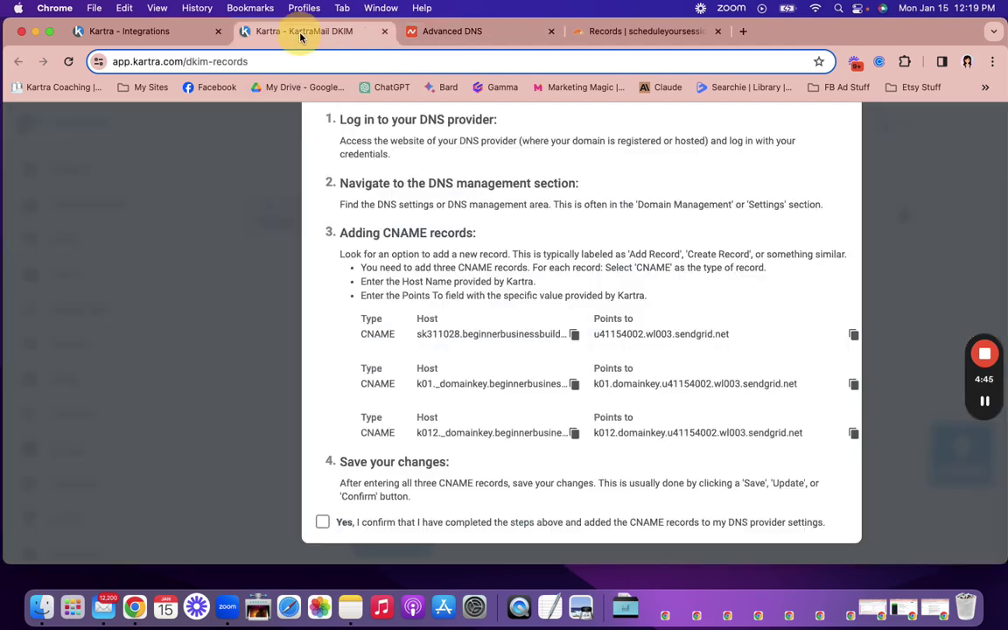
left_click(575, 385)
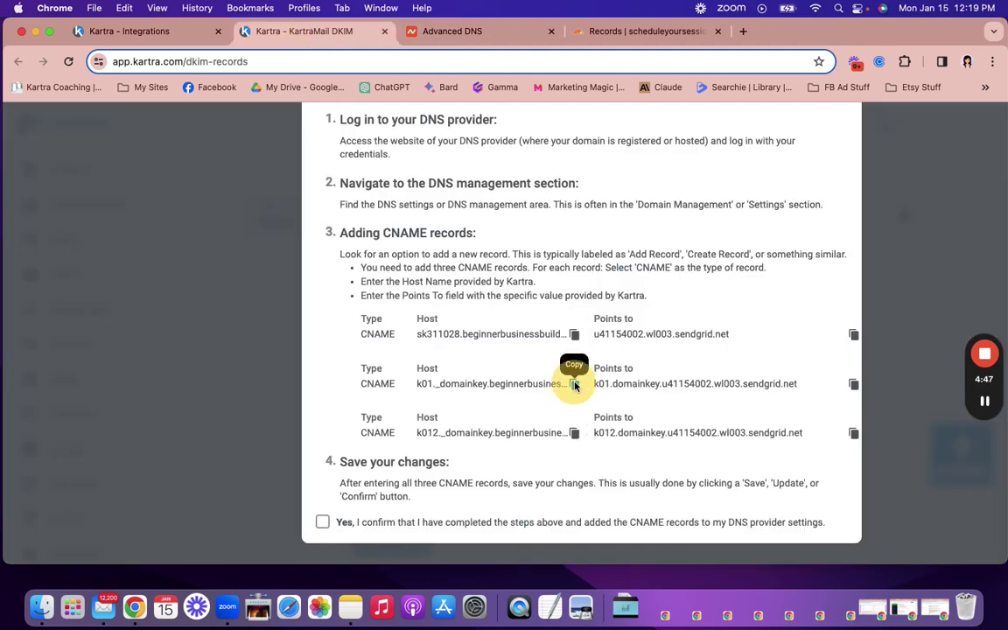
left_click(476, 32)
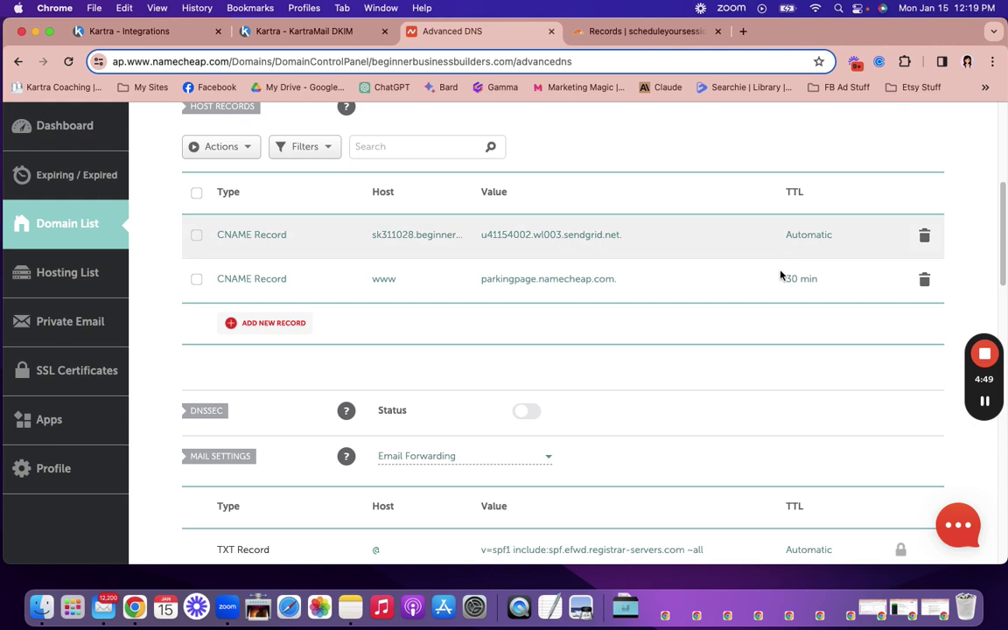
left_click(298, 324)
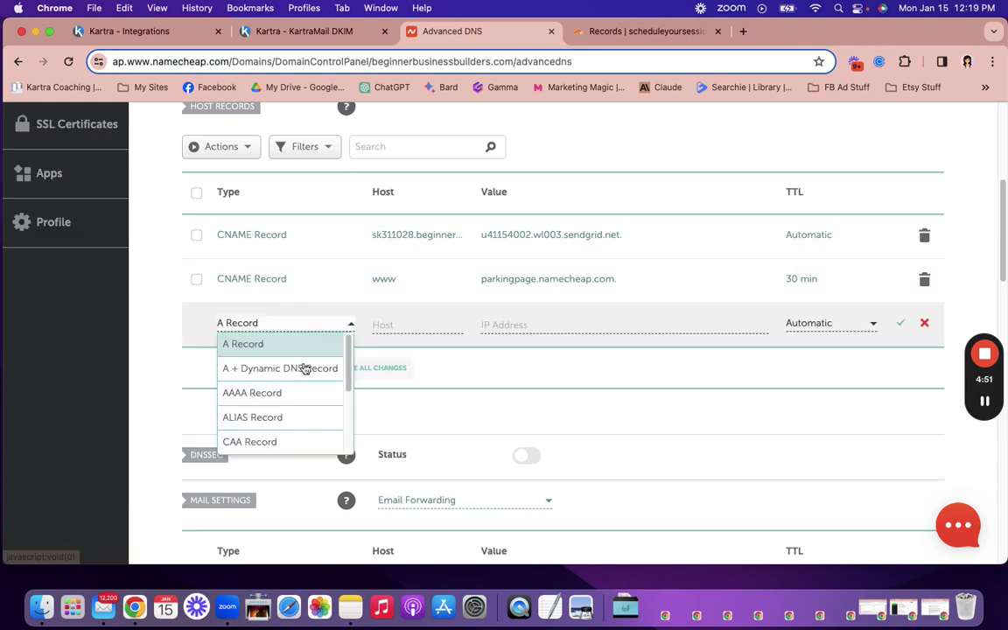
scroll(305, 423, "down", 2)
left_click(305, 424)
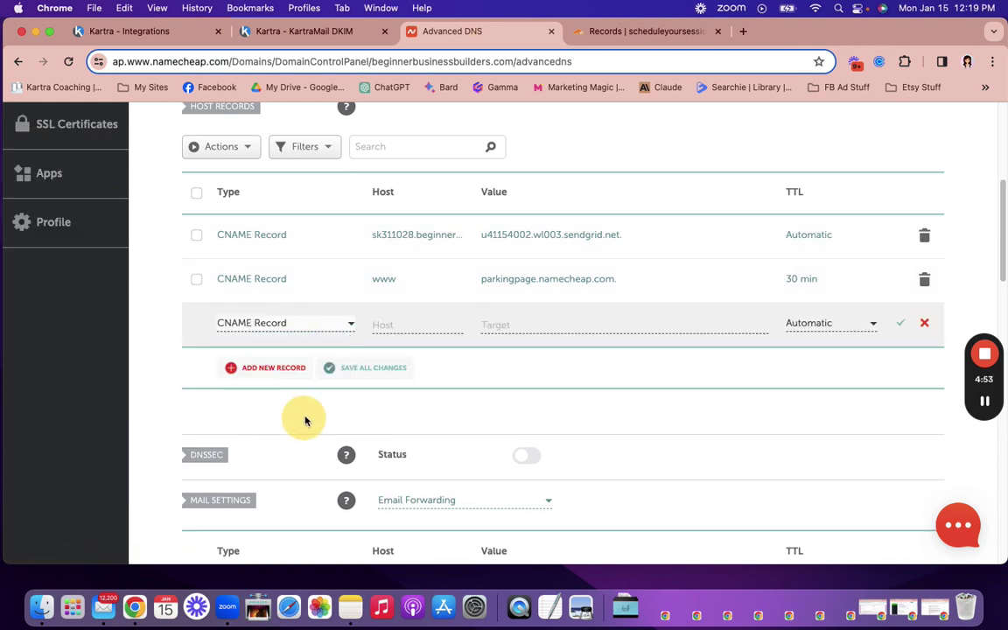
right_click(386, 327)
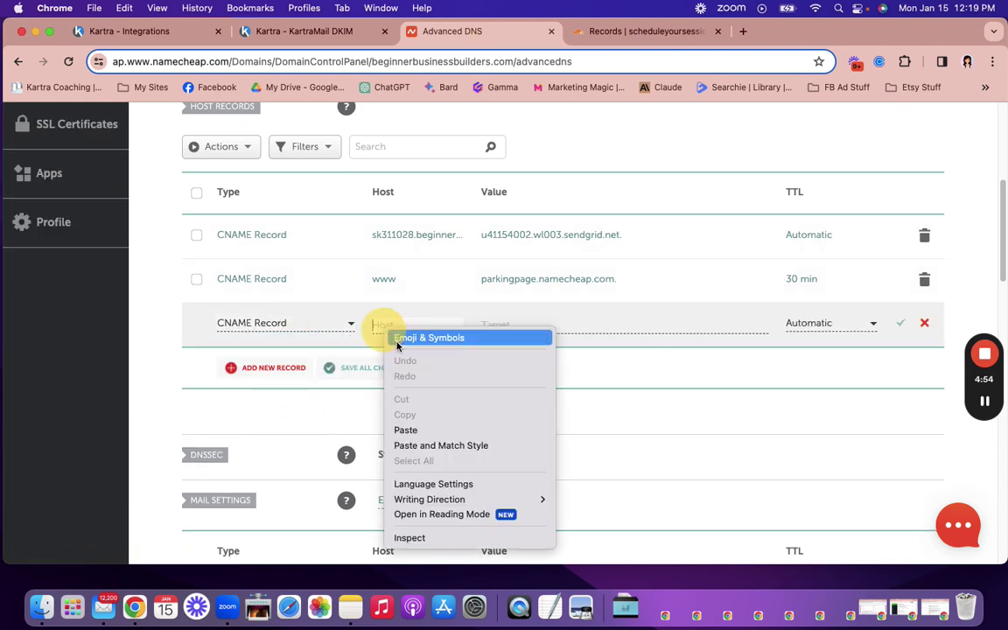
left_click(413, 429)
Step: Set its target to k01.domainkey.u41154002.wl003.sendgrid.net and save the record
left_click(317, 32)
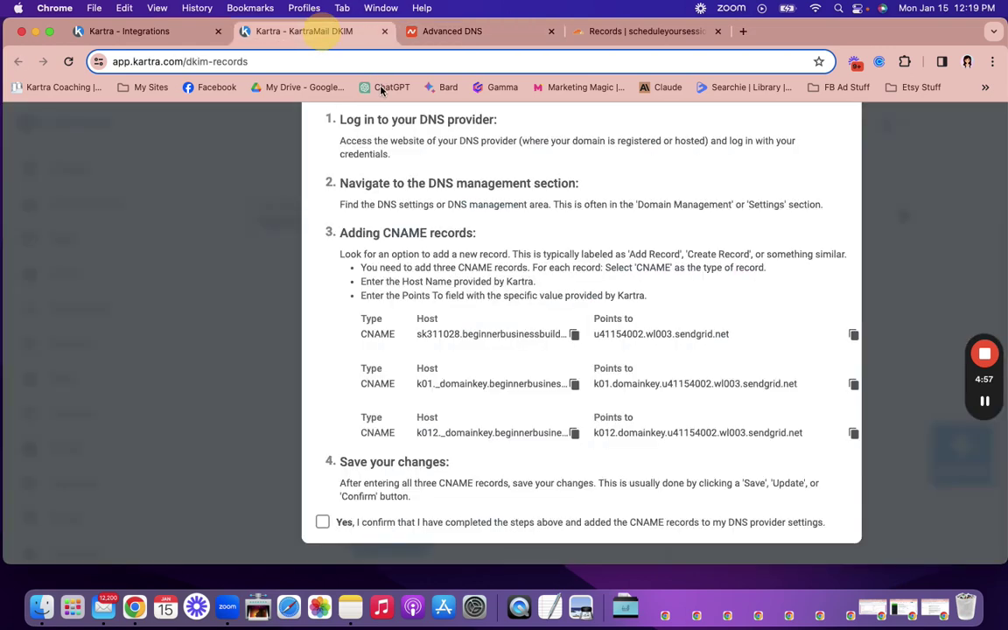
left_click(853, 384)
left_click(487, 33)
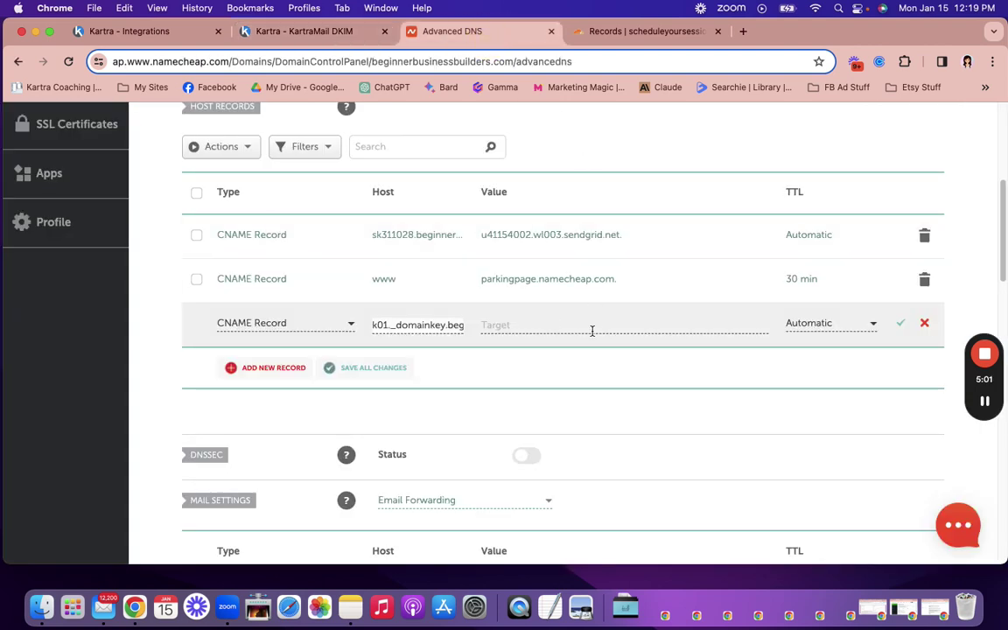
left_click(496, 325)
right_click(550, 327)
left_click(589, 426)
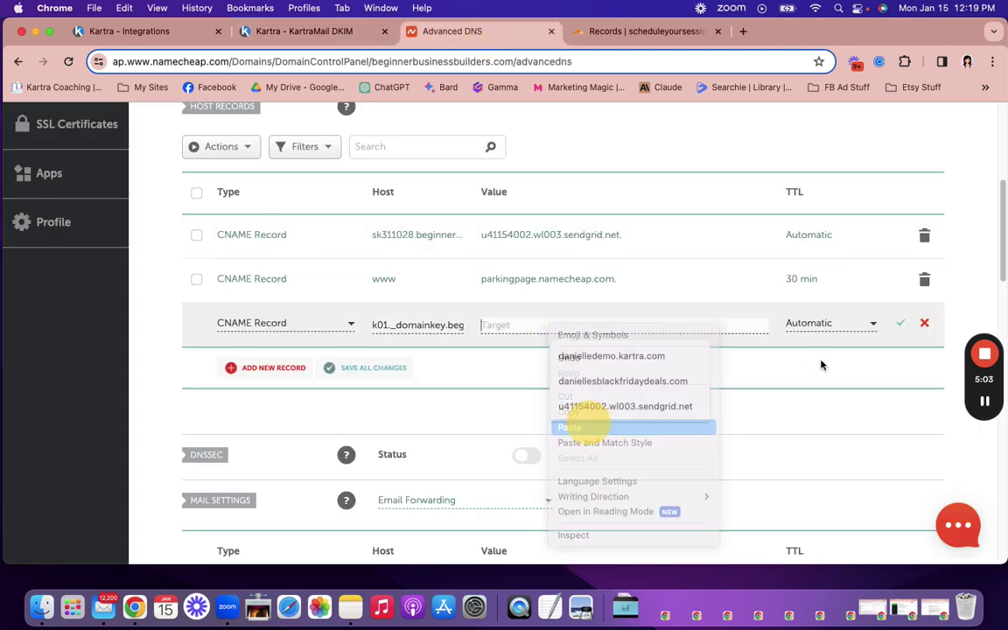
left_click(900, 323)
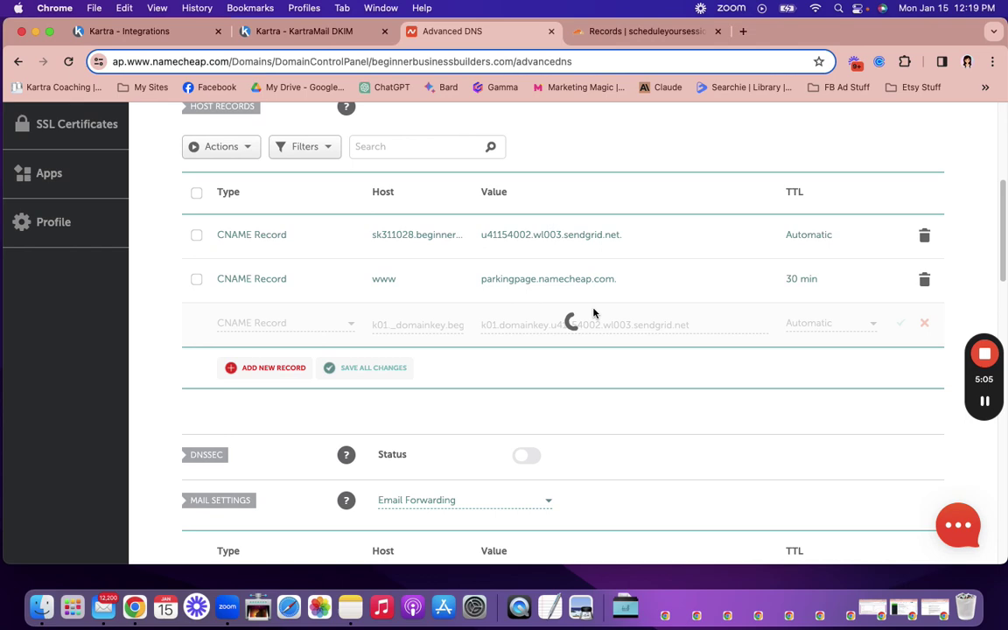
Step: Copy the third DKIM record's host name from Kartra
left_click(326, 33)
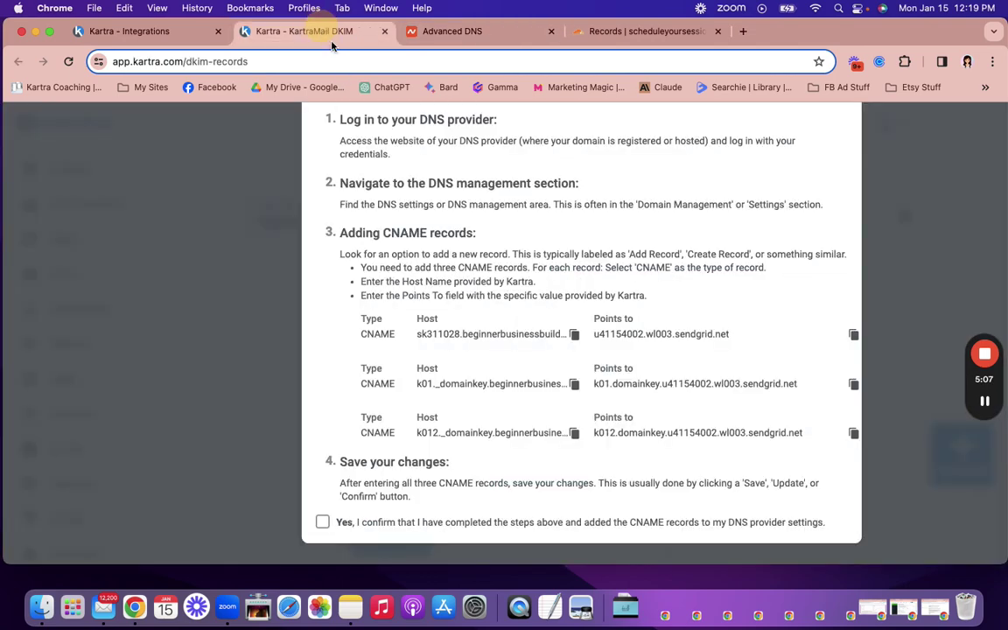
left_click(574, 433)
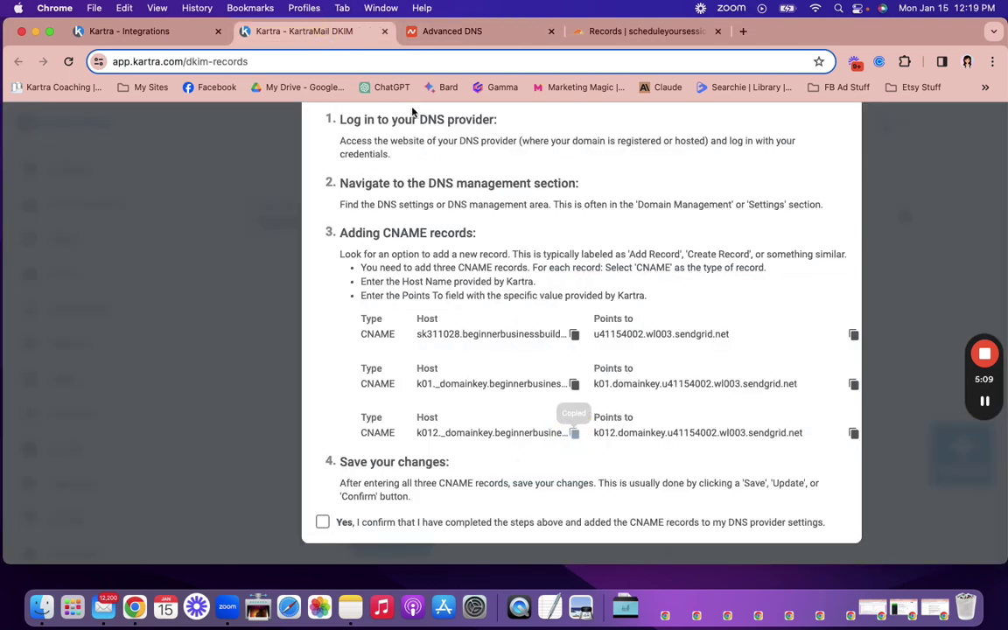
left_click(416, 32)
Step: Save a third CNAME record, k012._domainkey pointing to k012.domainkey.u41154002.wl003.sendgrid.net
left_click(282, 368)
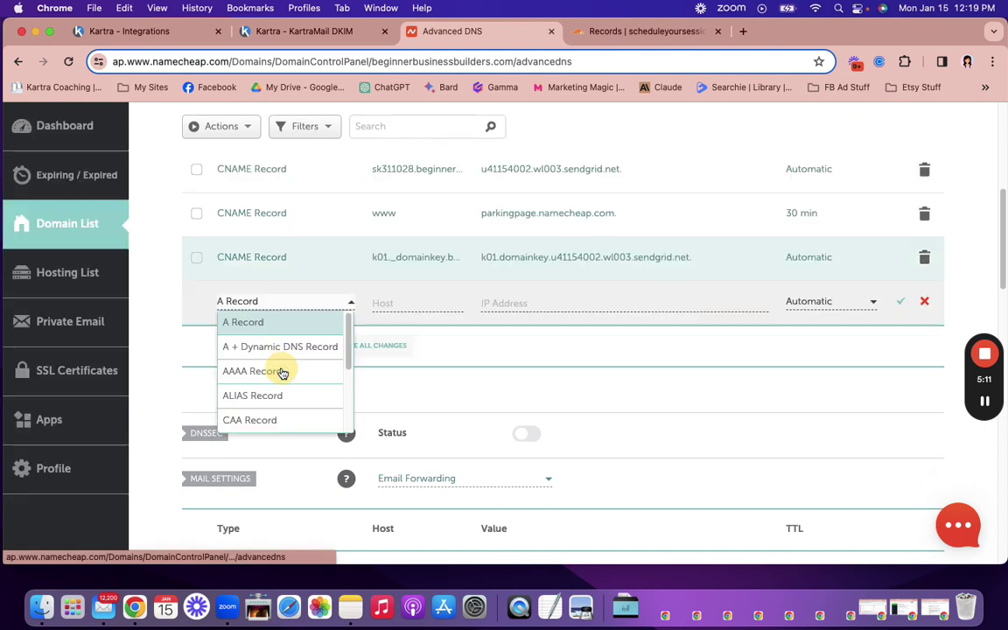
scroll(284, 410, "down", 2)
left_click(278, 394)
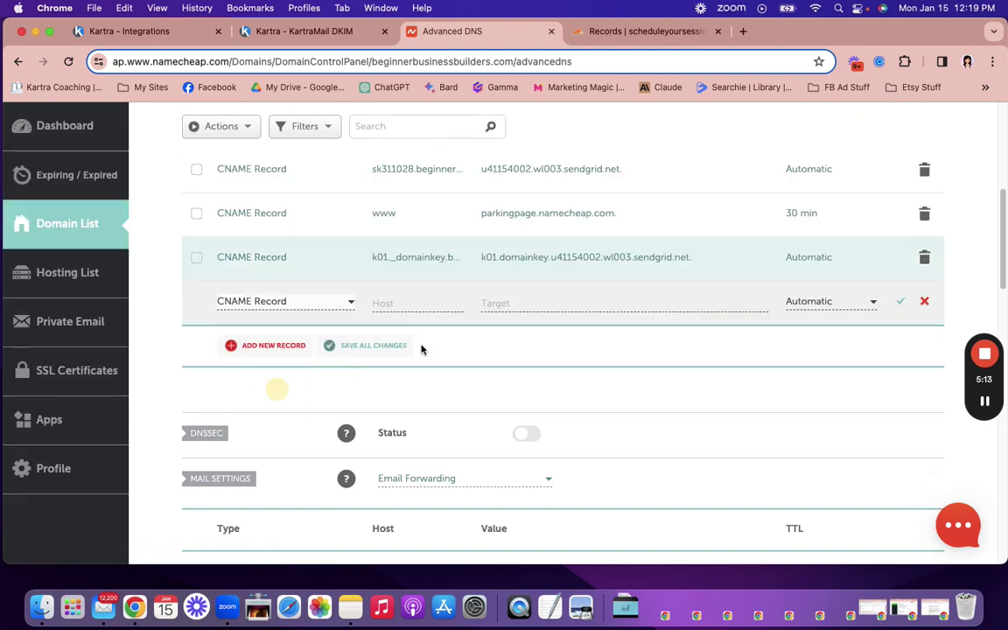
right_click(387, 301)
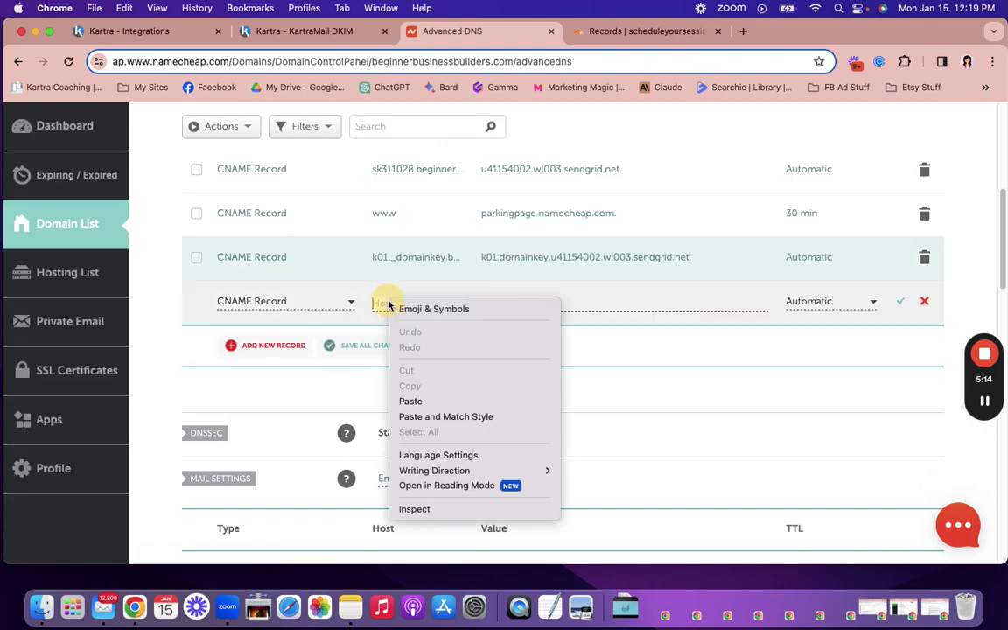
left_click(411, 400)
left_click(303, 31)
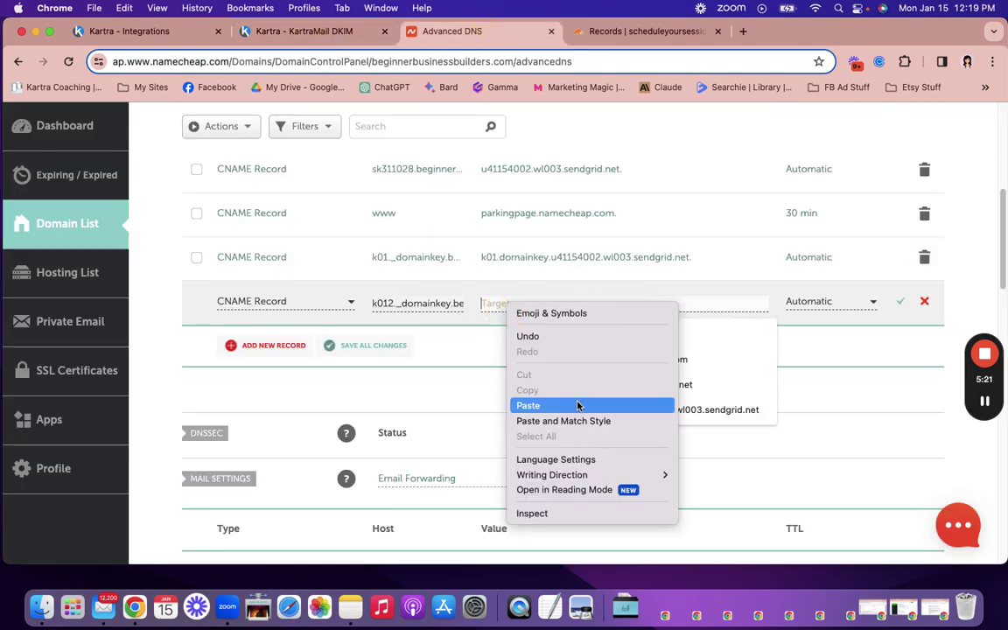
left_click(580, 405)
left_click(903, 302)
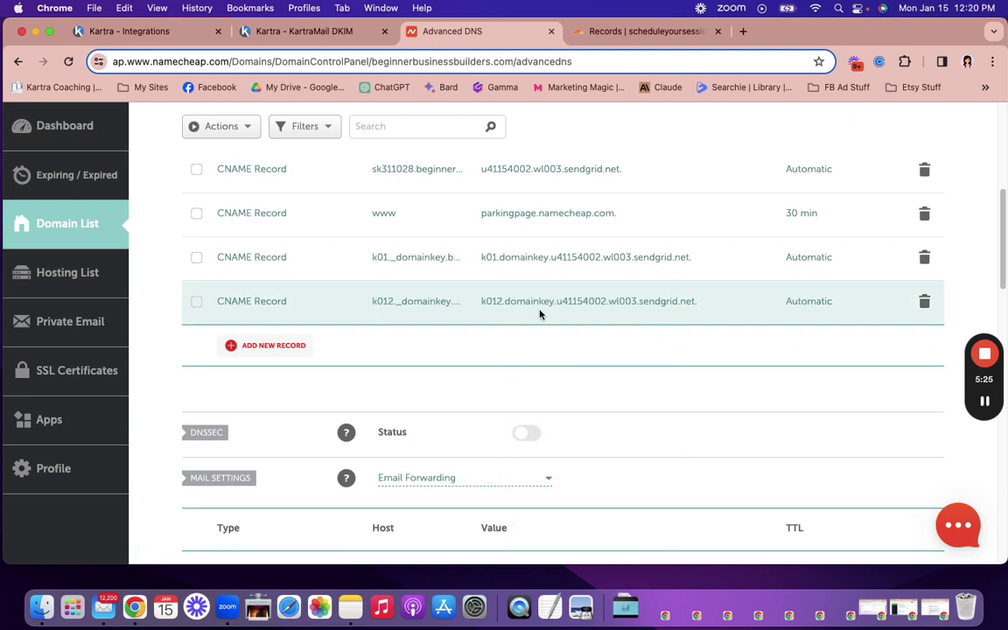
Step: Confirm the CNAME records in Kartra, finish, and reload to see beginnerbusinessbuilders.com pending validation
left_click(297, 31)
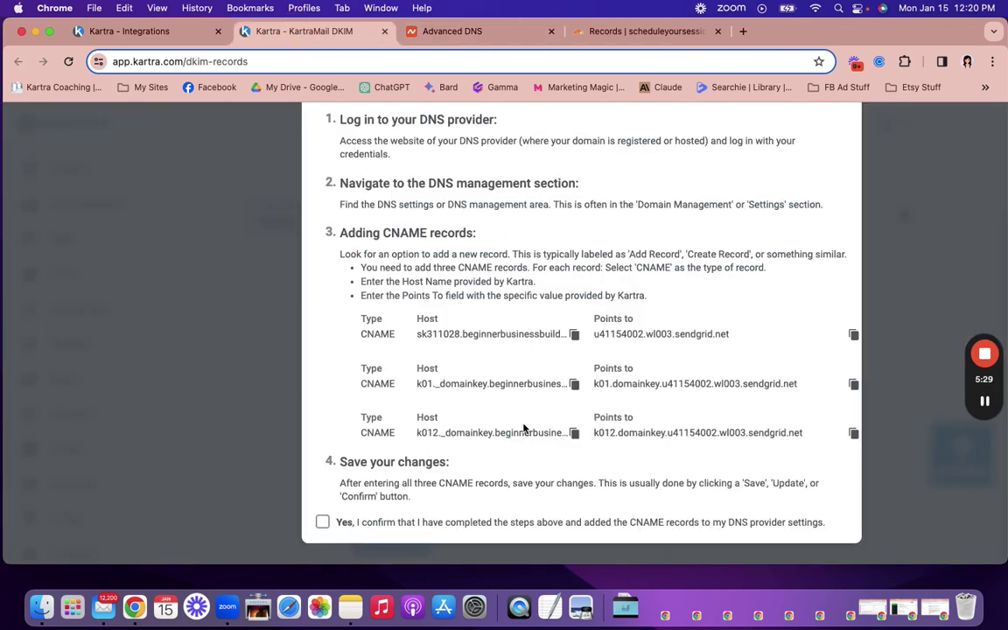
left_click(322, 524)
scroll(549, 518, "up", 4)
left_click(798, 163)
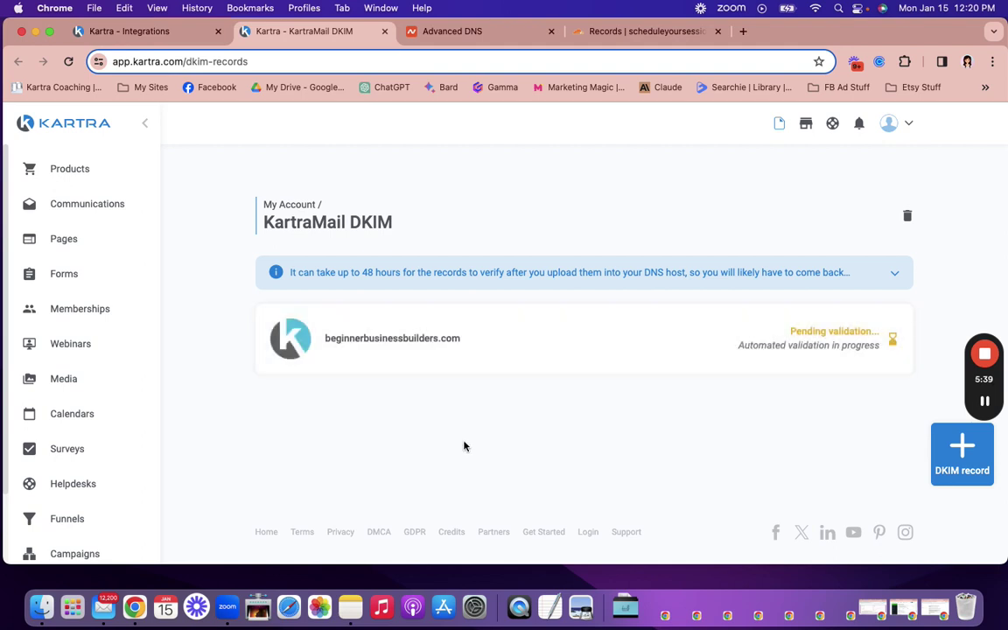
mouse_move(760, 363)
left_click(68, 63)
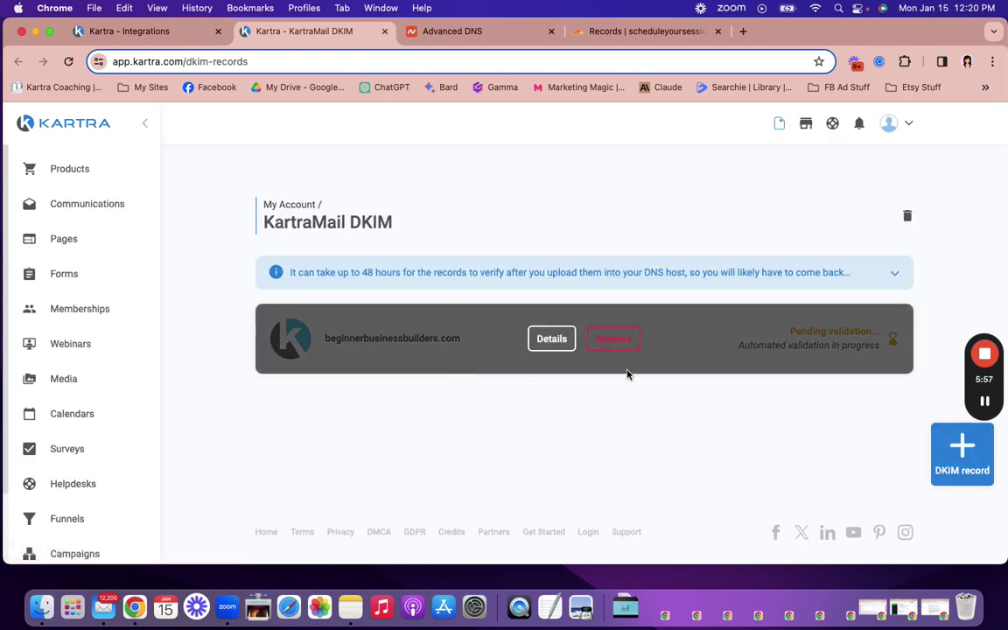
Step: Check the completed host records in Namecheap's Advanced DNS, then return to the Kartra DKIM page
left_click(445, 33)
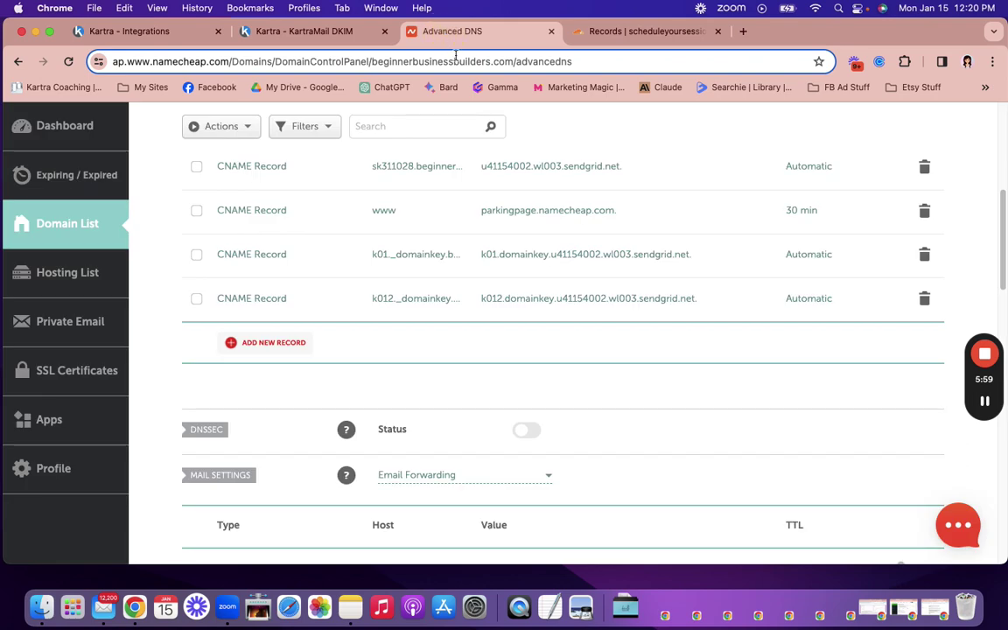
scroll(430, 341, "up", 2)
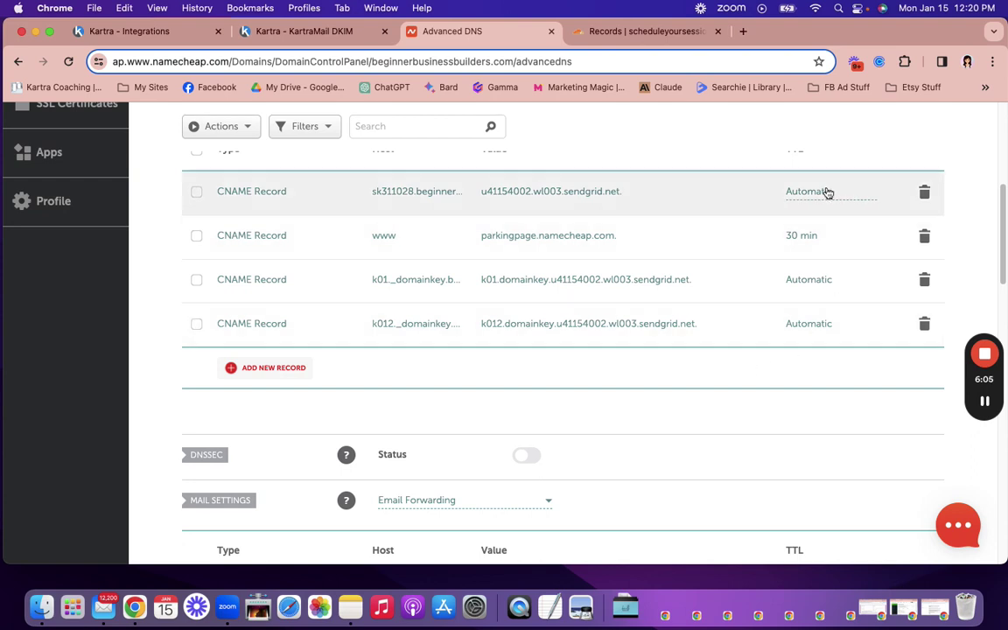
scroll(692, 371, "up", 3)
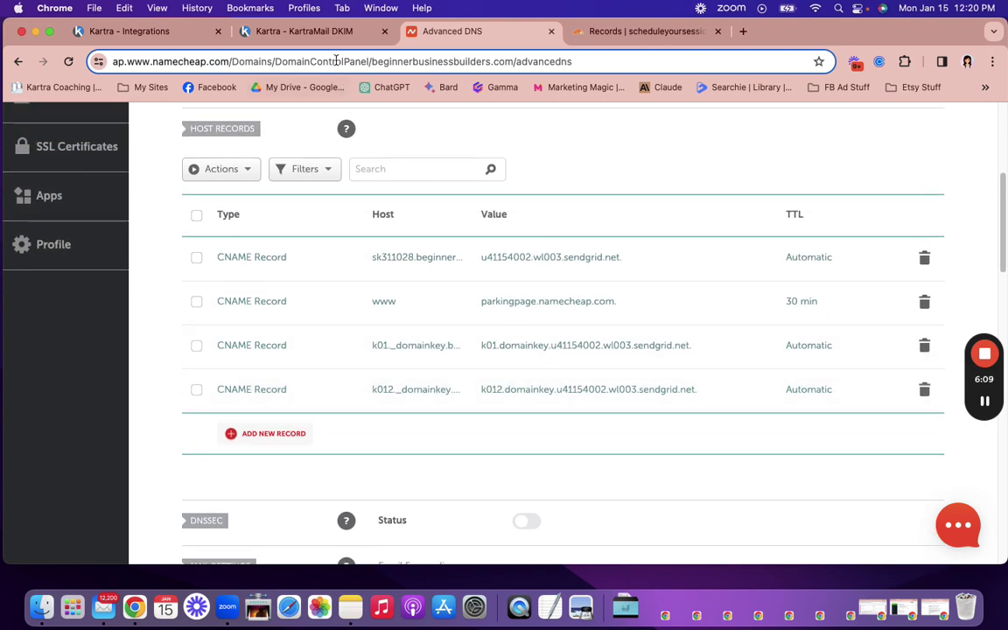
left_click(329, 34)
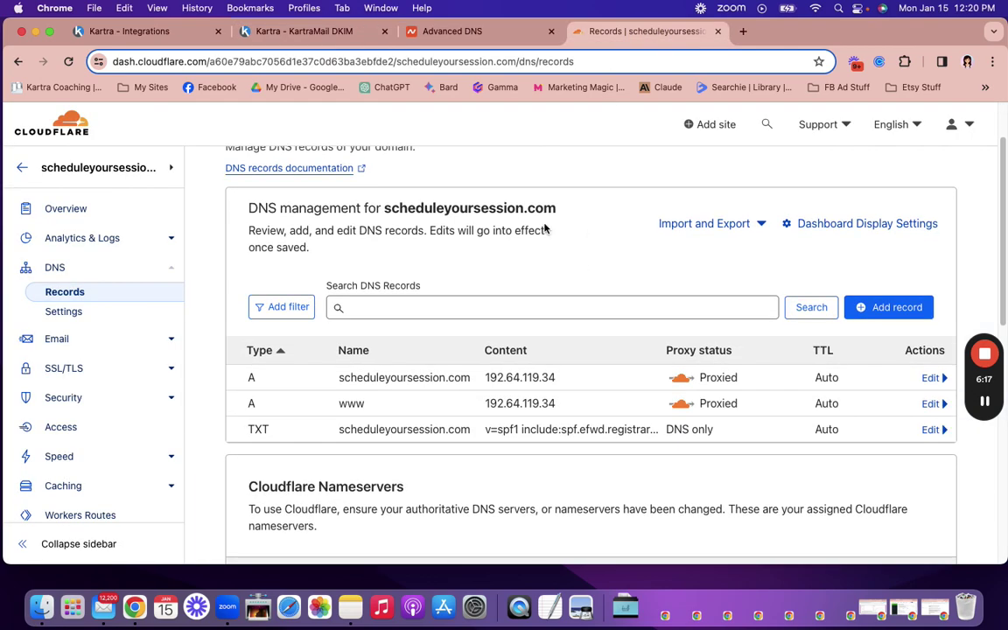
left_click(317, 34)
Step: Add a DKIM record for scheduleyoursession.com, then copy the first CNAME host (sk311028)
left_click(962, 451)
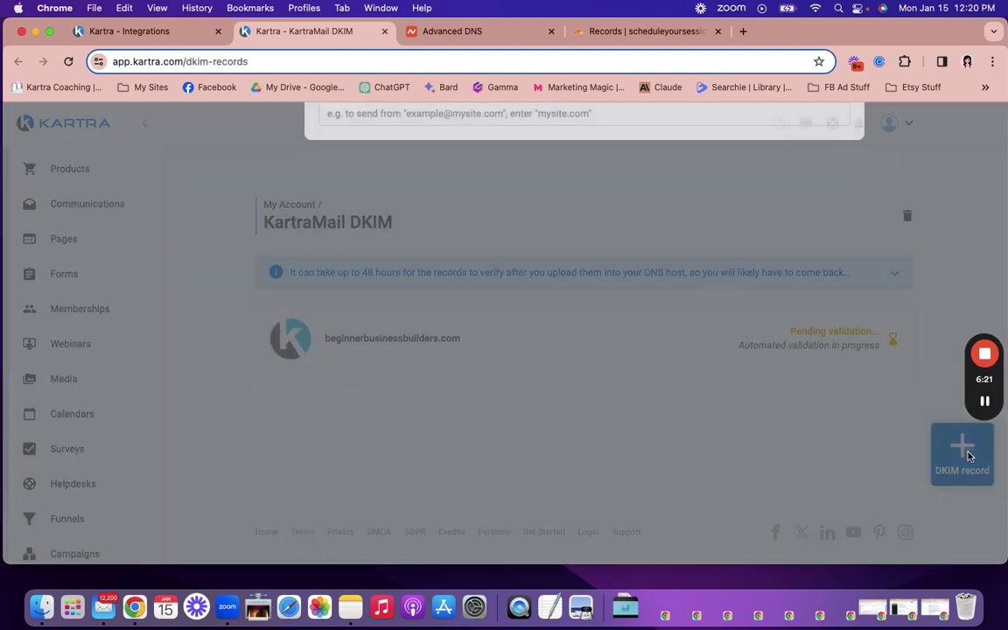
left_click(514, 228)
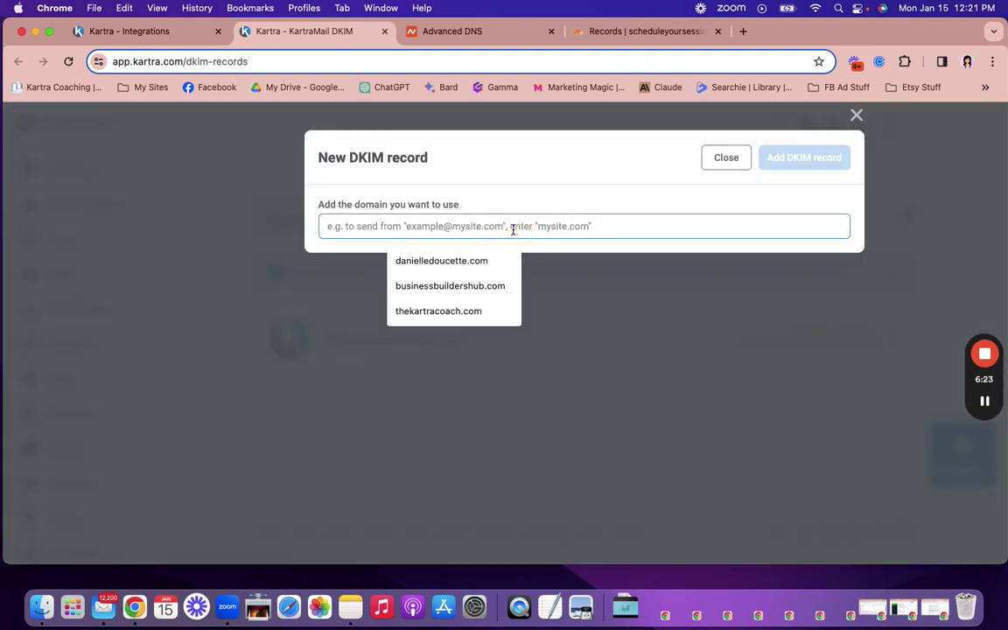
type("scheduleyoursession.com")
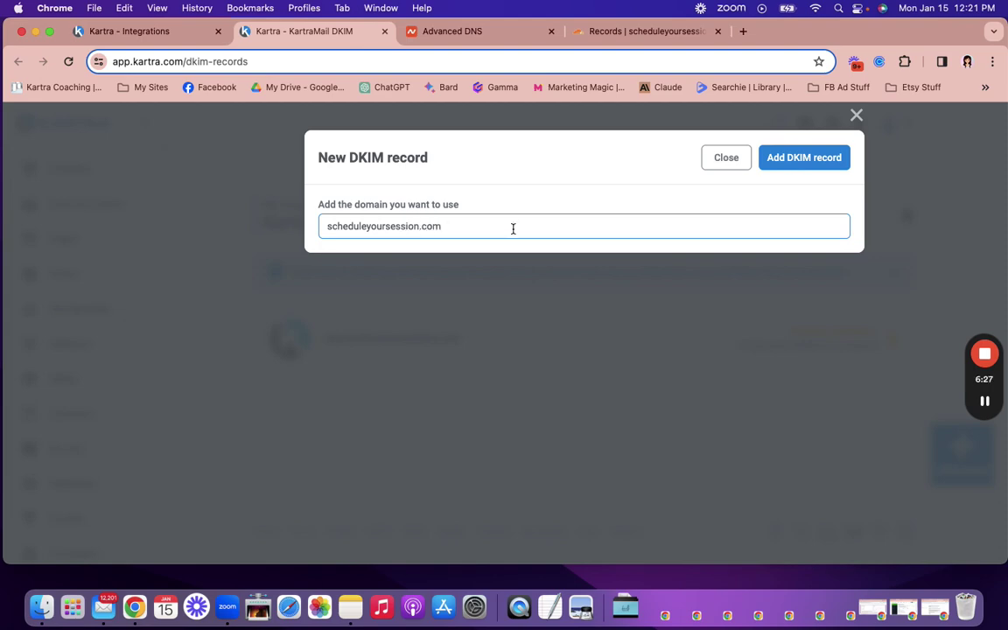
left_click(809, 158)
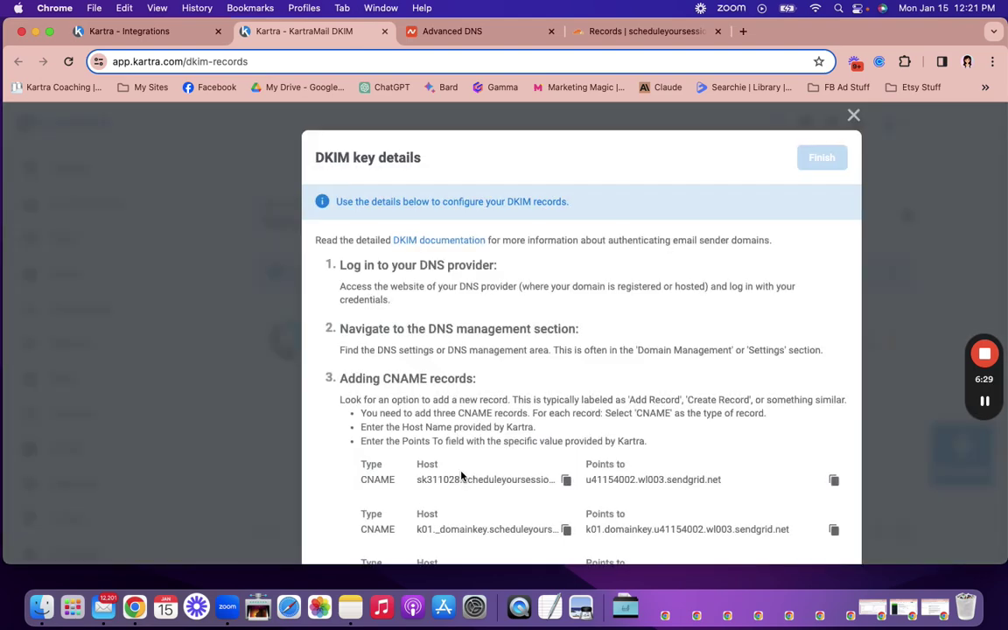
scroll(429, 474, "down", 3)
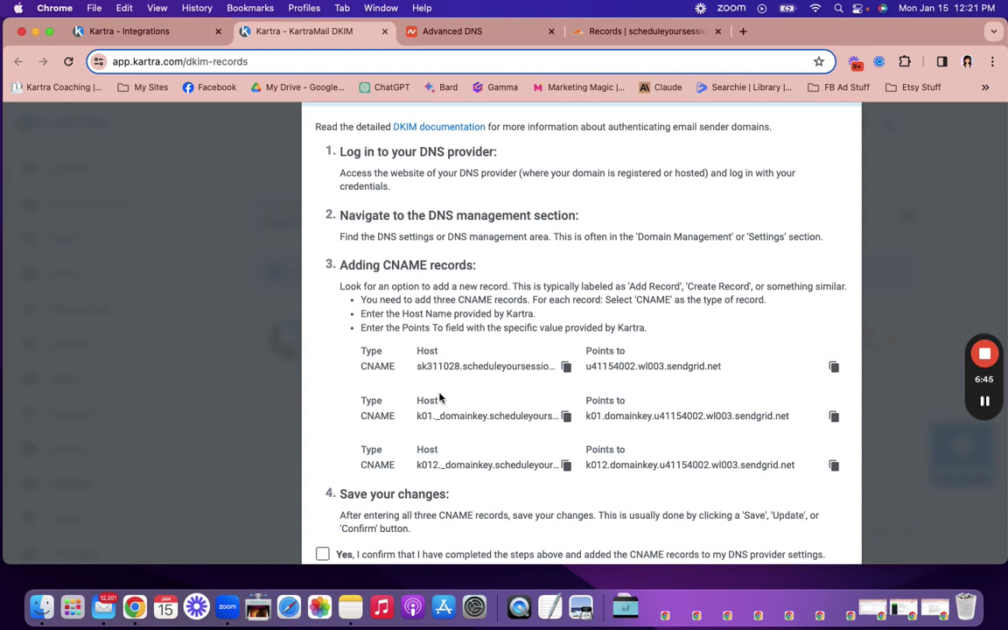
scroll(450, 350, "down", 1)
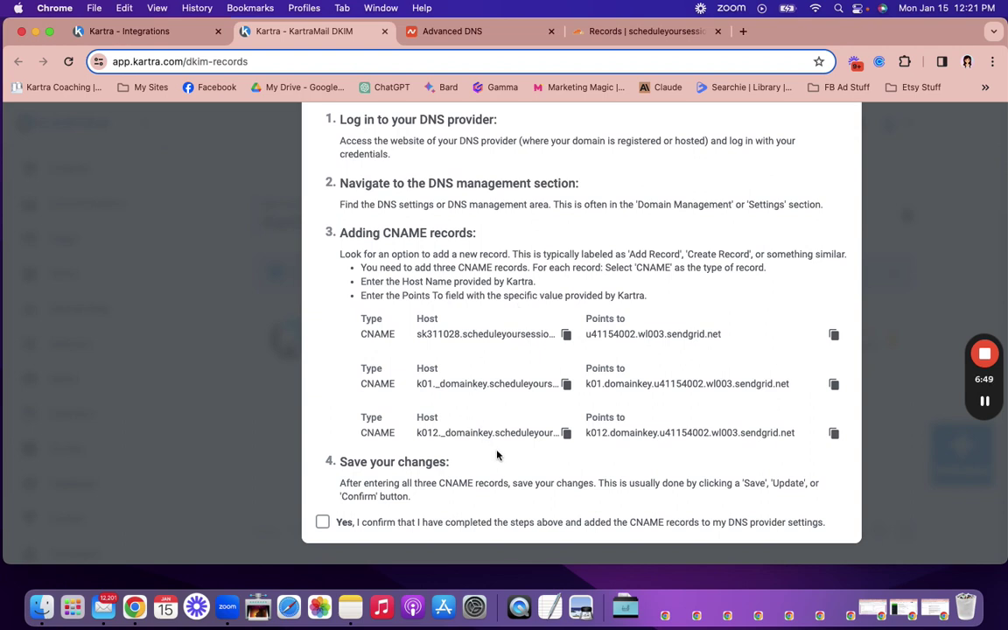
left_click(566, 335)
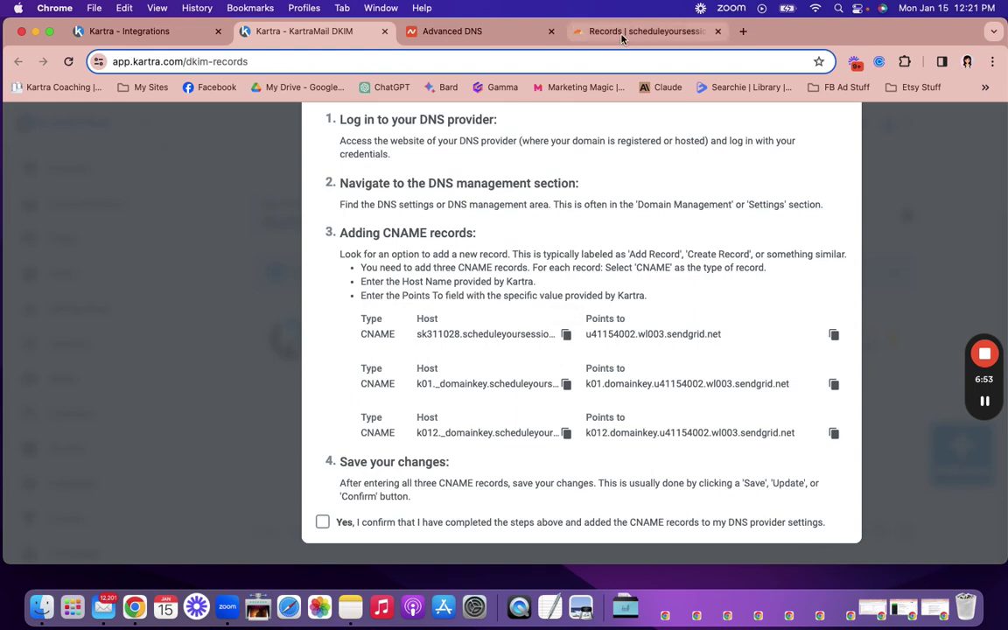
Step: Switch to Cloudflare's DNS records page for scheduleyoursession.com
left_click(569, 31)
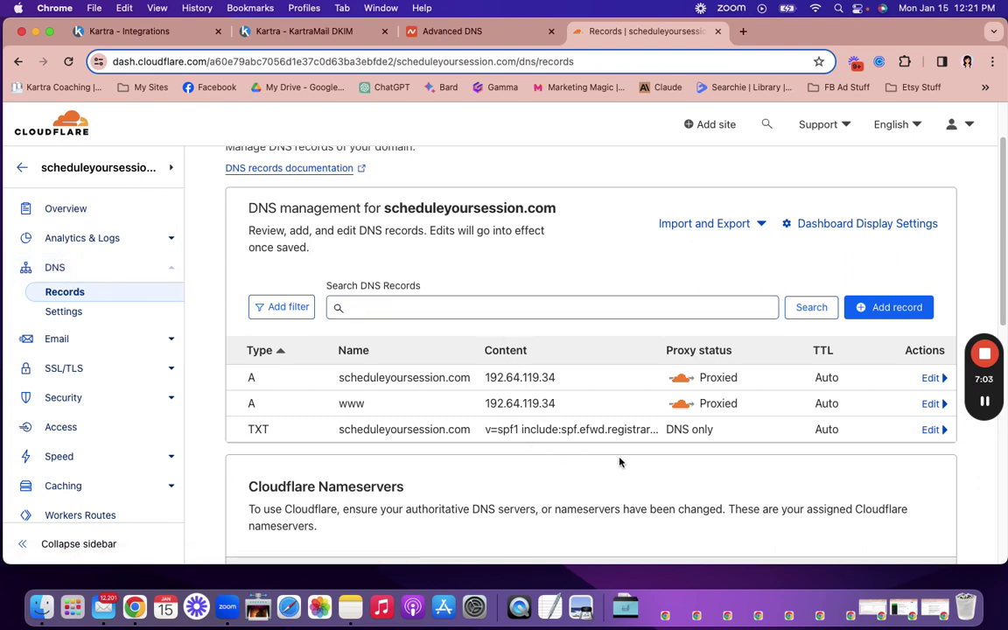
Step: Start a new CNAME record in Cloudflare and paste sk311028 as its Name
left_click(865, 309)
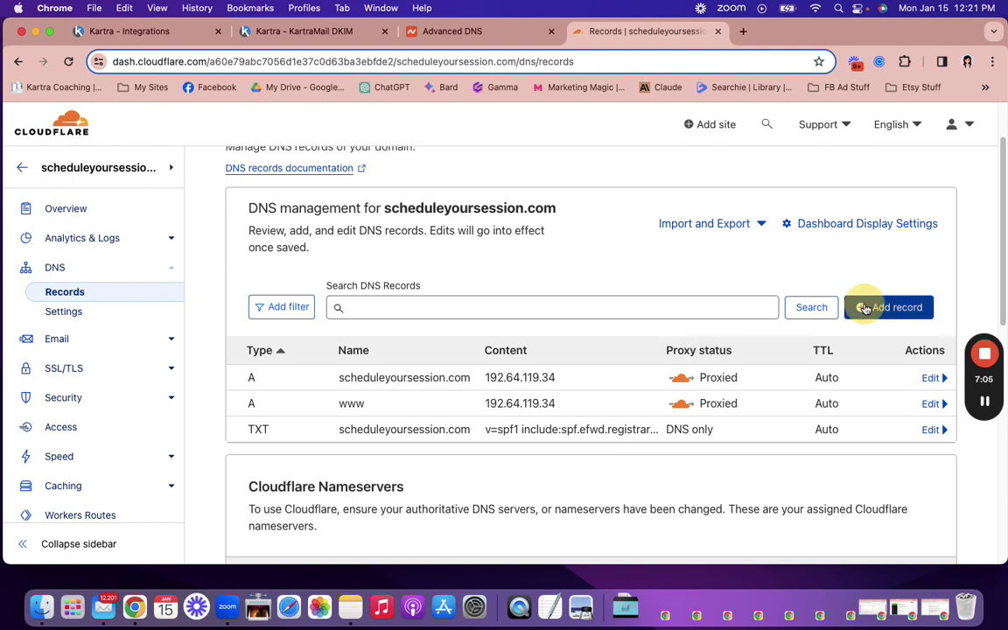
left_click(331, 400)
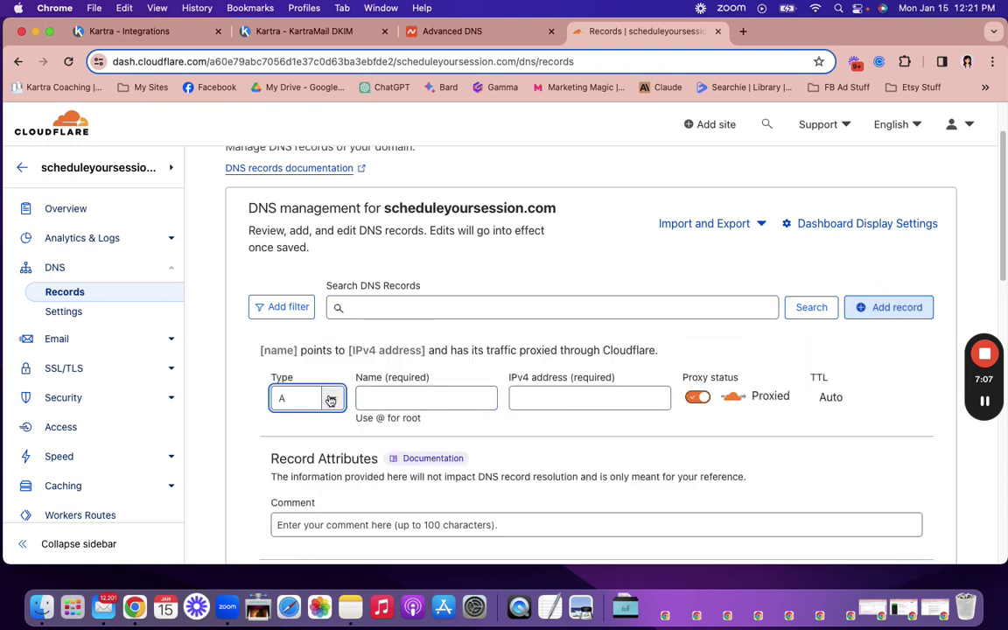
left_click(331, 399)
left_click(307, 513)
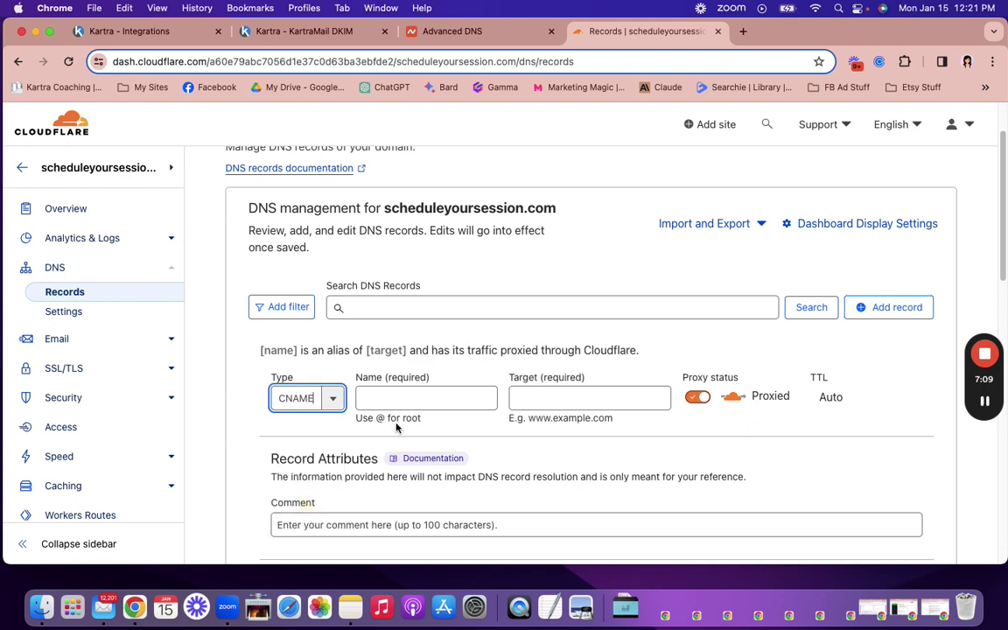
left_click(387, 398)
right_click(388, 399)
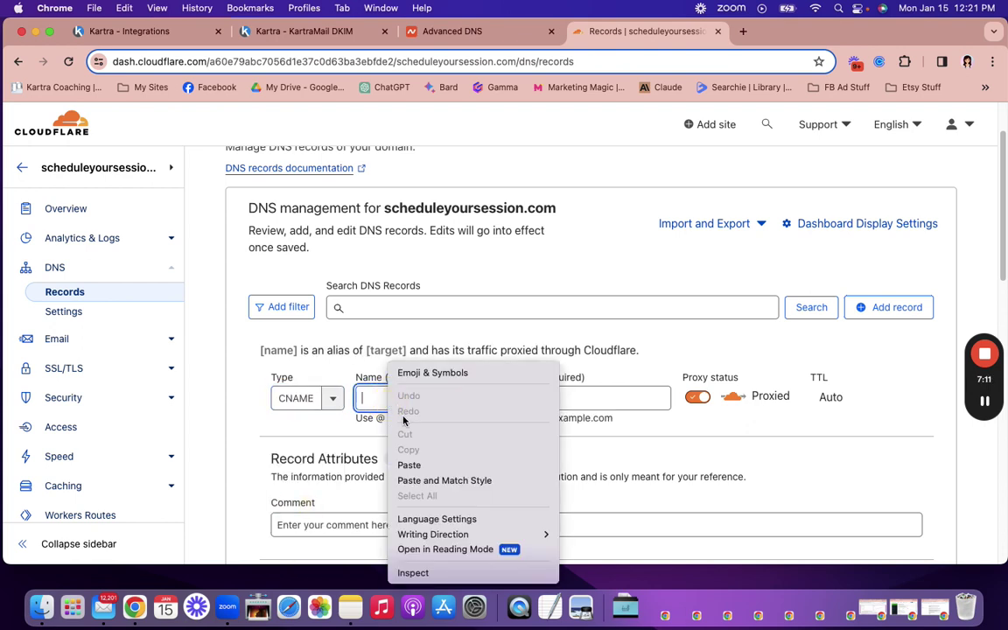
left_click(409, 465)
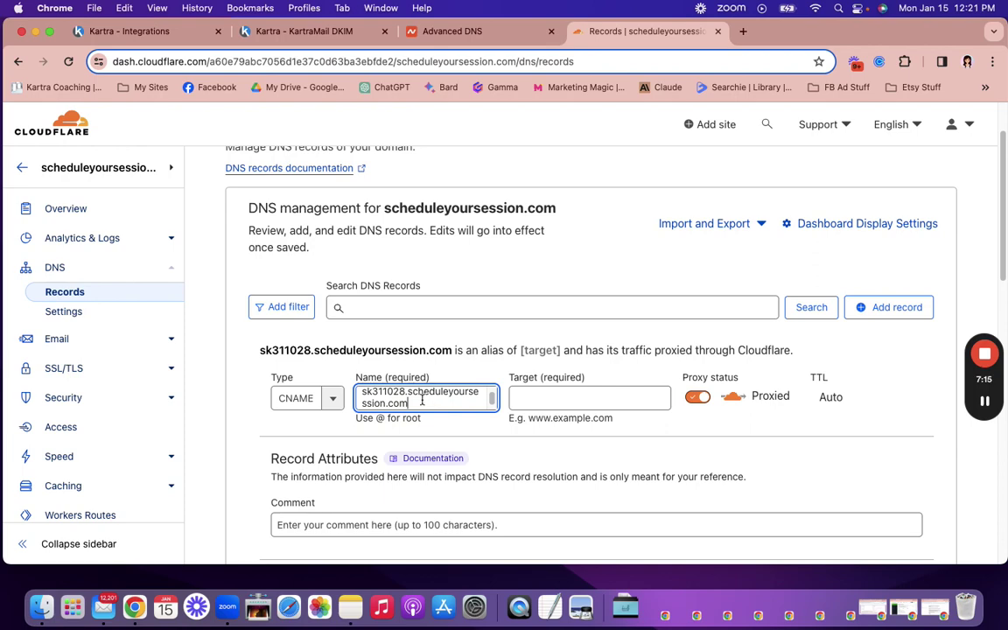
Step: Copy the target from Kartra and paste u41154002.wl003.sendgrid.net as the Target
left_click(328, 32)
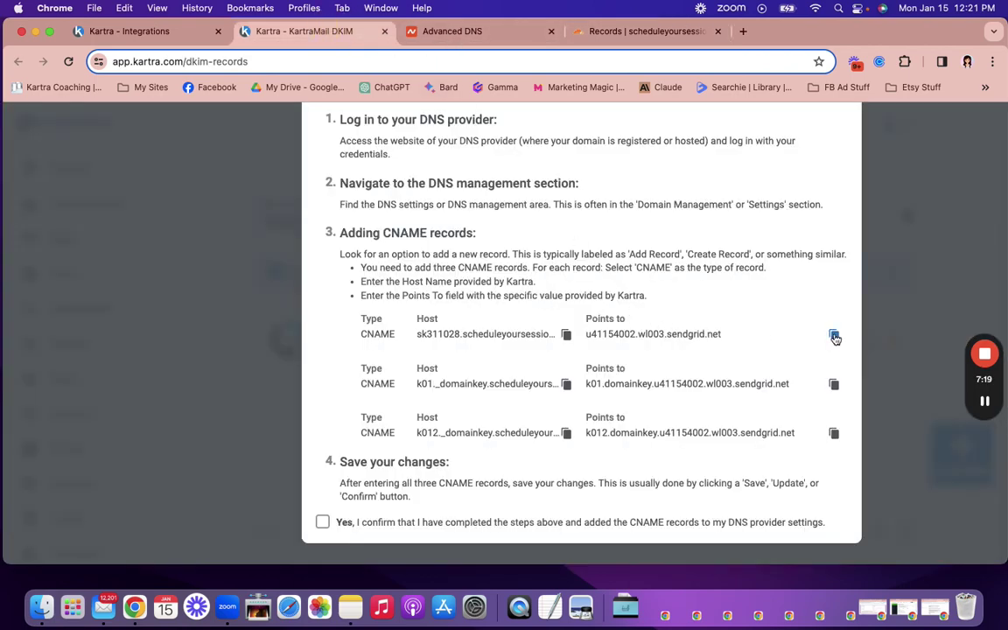
left_click(835, 335)
left_click(608, 33)
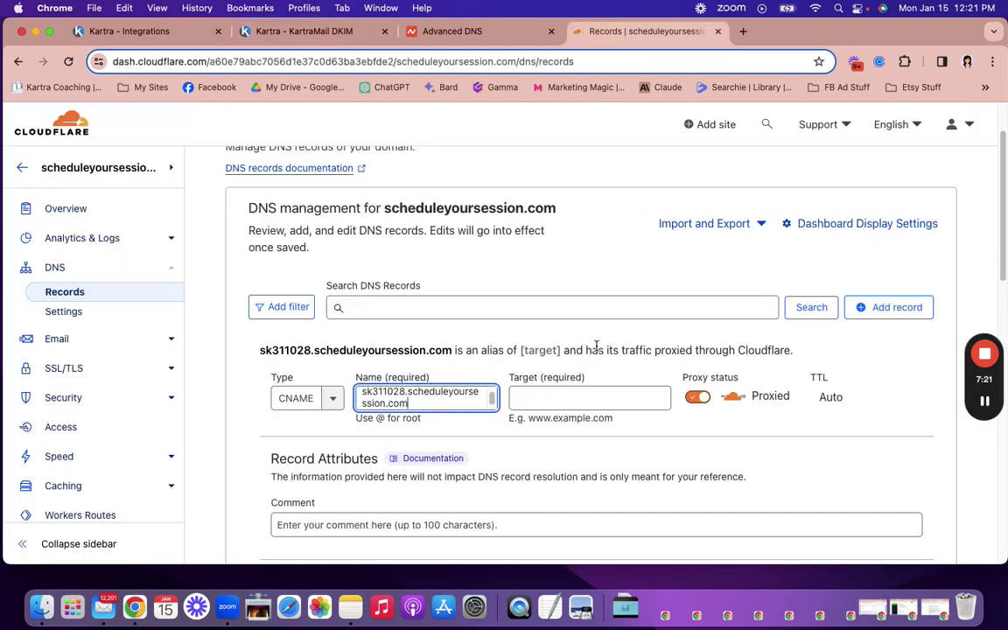
left_click(556, 396)
right_click(556, 395)
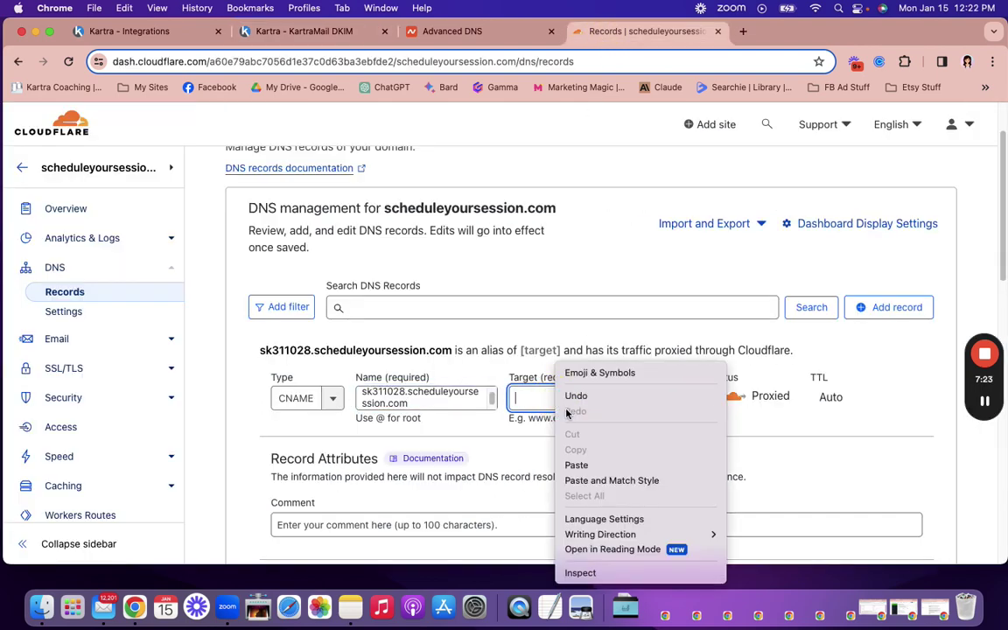
left_click(576, 465)
Step: Switch the sk311028 record's proxy status to DNS only and save it
scroll(582, 463, "down", 1)
scroll(612, 464, "down", 1)
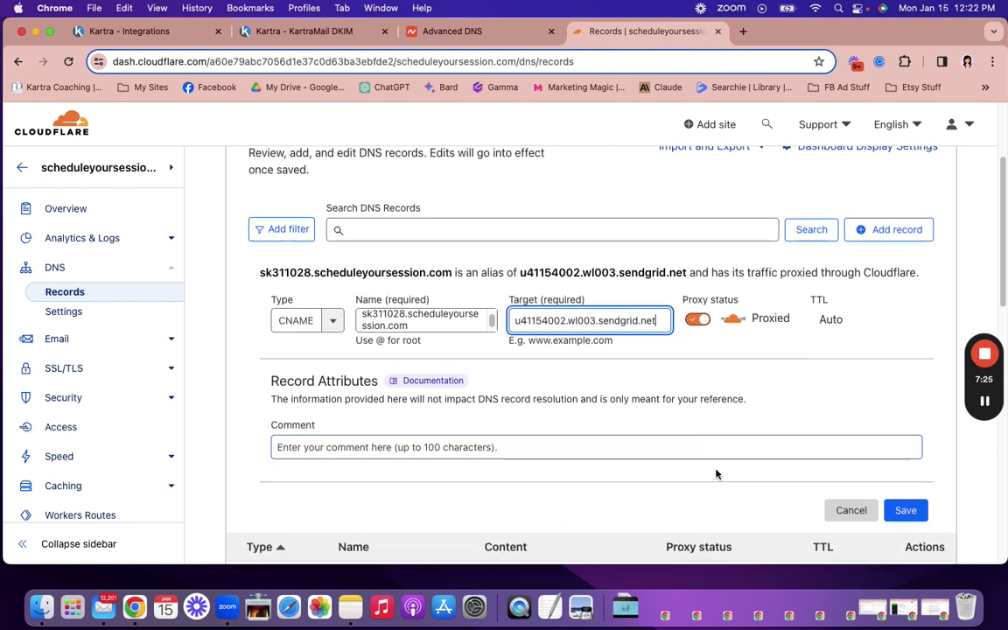
left_click(906, 509)
left_click(673, 441)
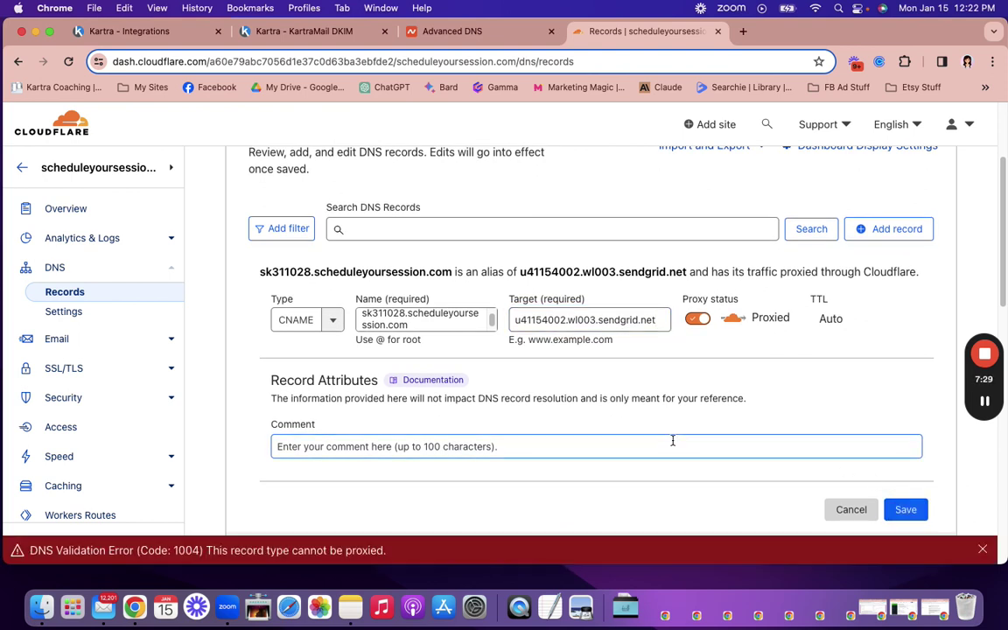
left_click(698, 318)
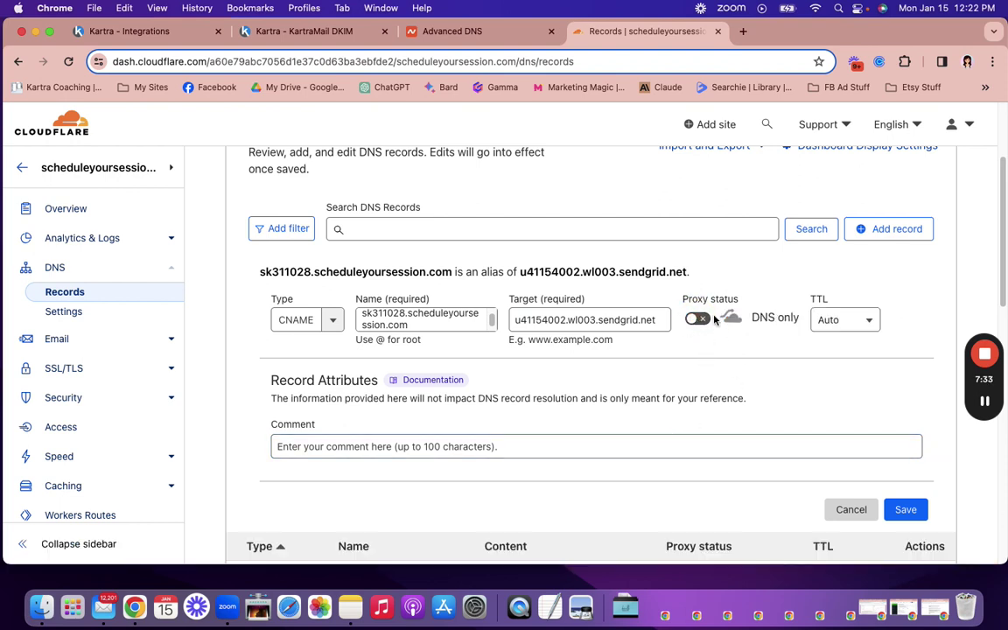
left_click(909, 510)
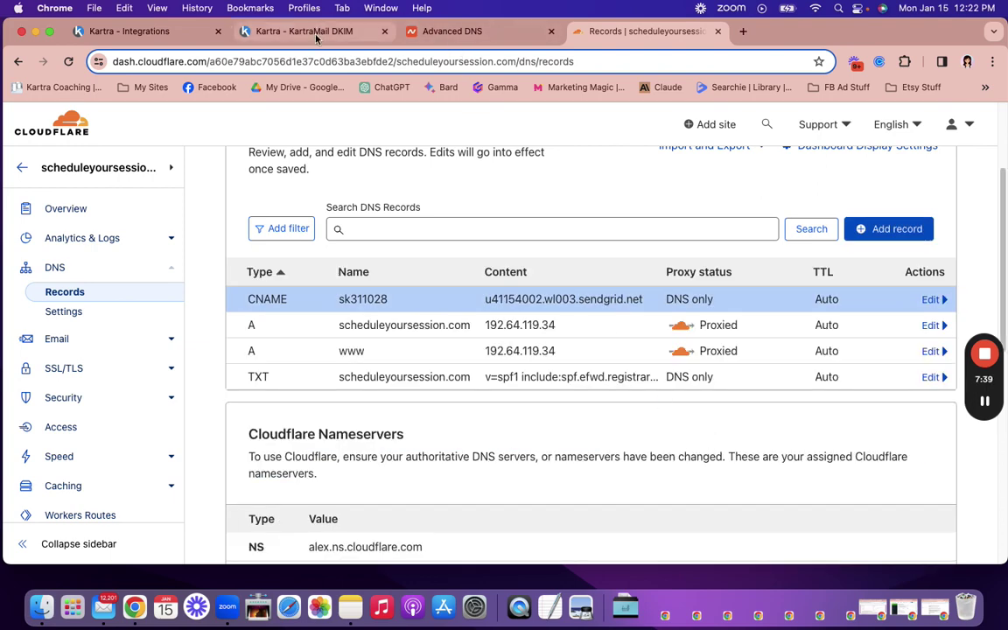
left_click(289, 31)
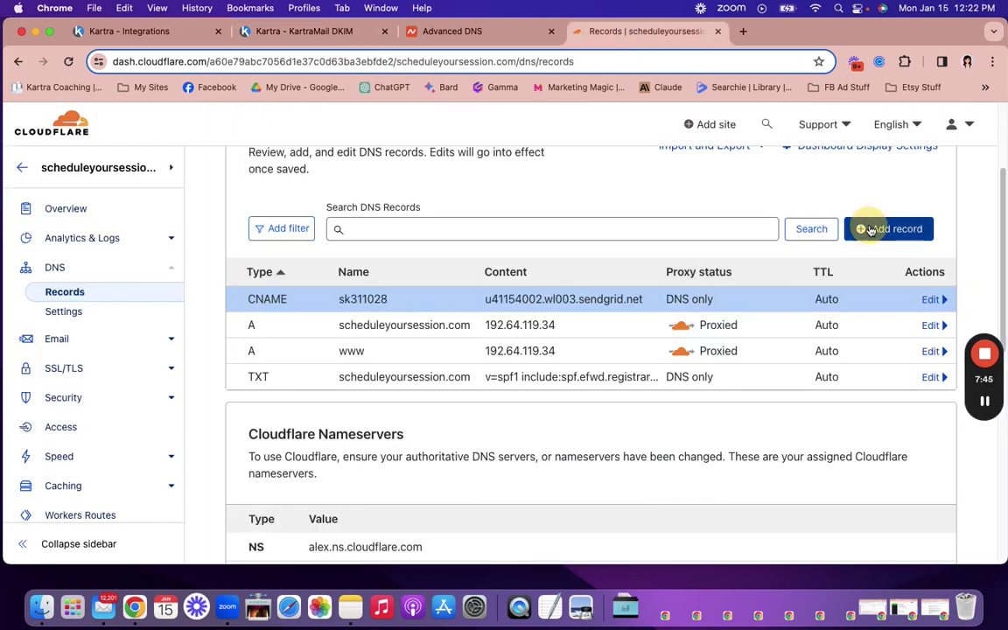
Step: Create a CNAME record and paste k01._domainkey as its Name
left_click(334, 322)
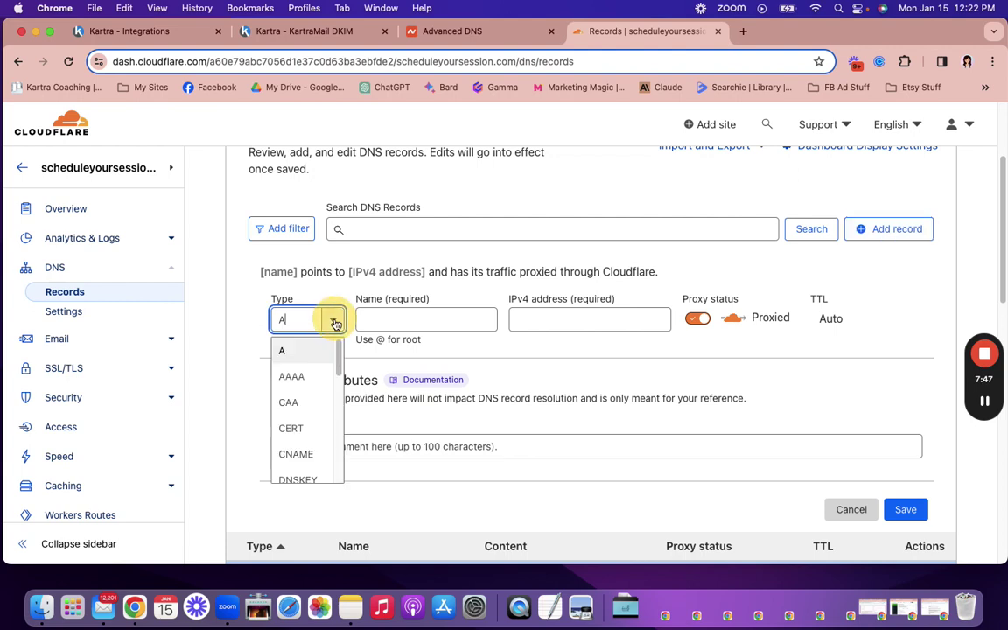
left_click(314, 452)
left_click(372, 320)
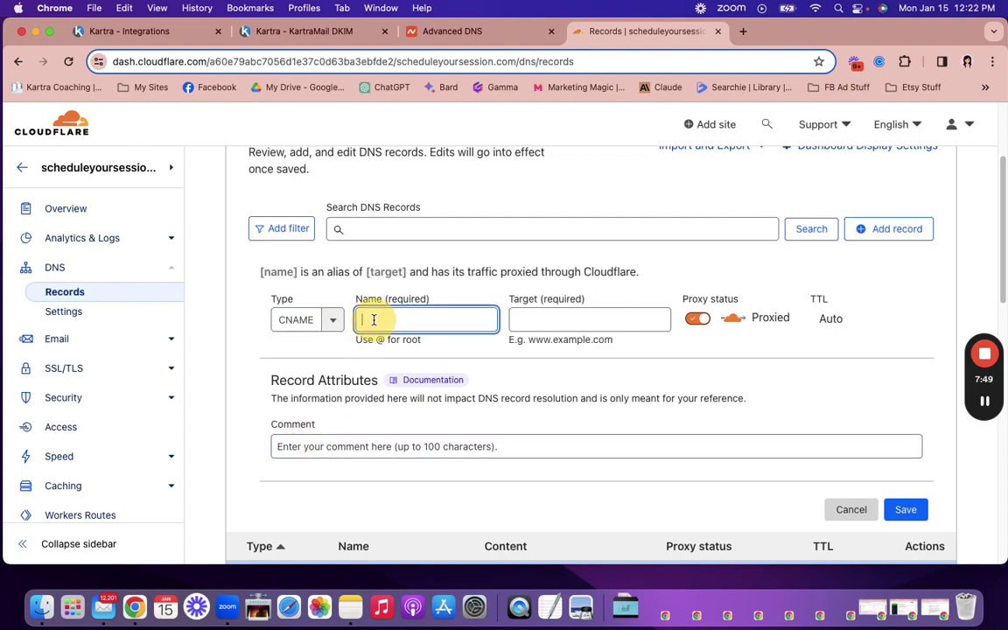
right_click(374, 319)
left_click(401, 421)
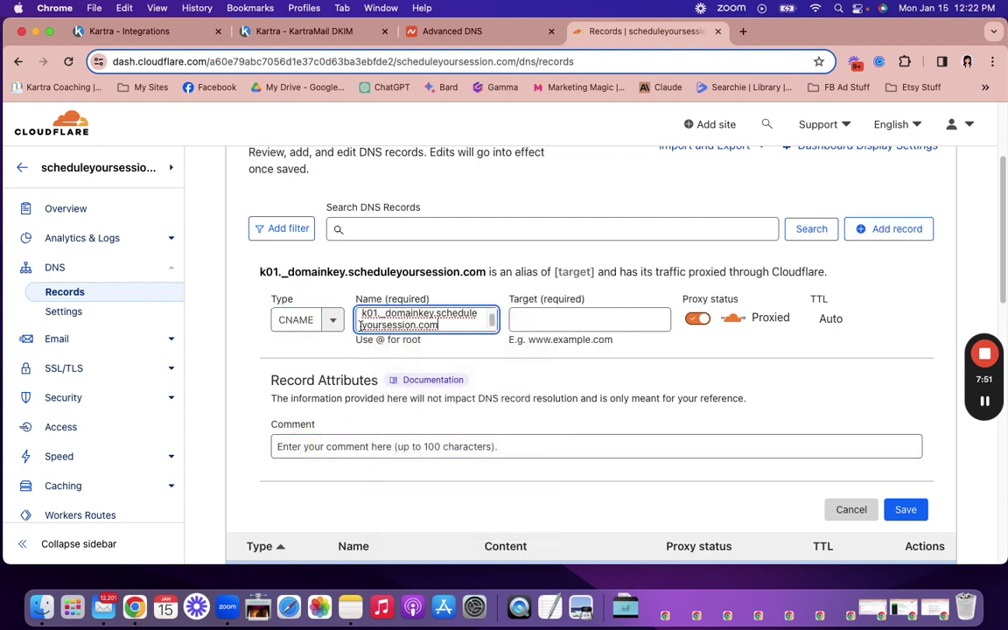
Step: Paste target k01.domainkey.u41154002.wl003.sendgrid.net, set DNS only, and save the record
left_click(317, 31)
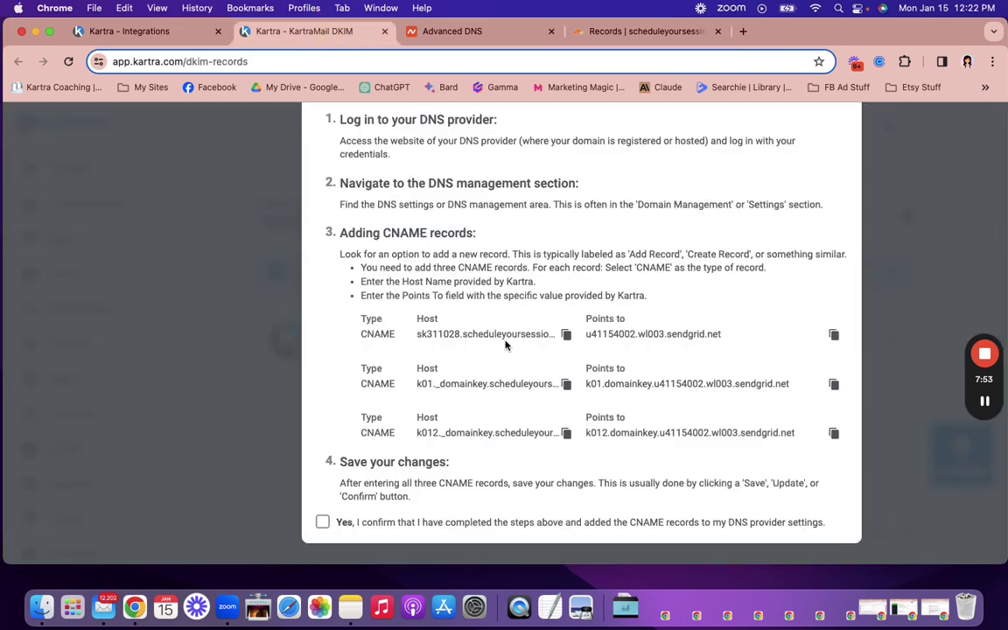
left_click(833, 385)
left_click(612, 32)
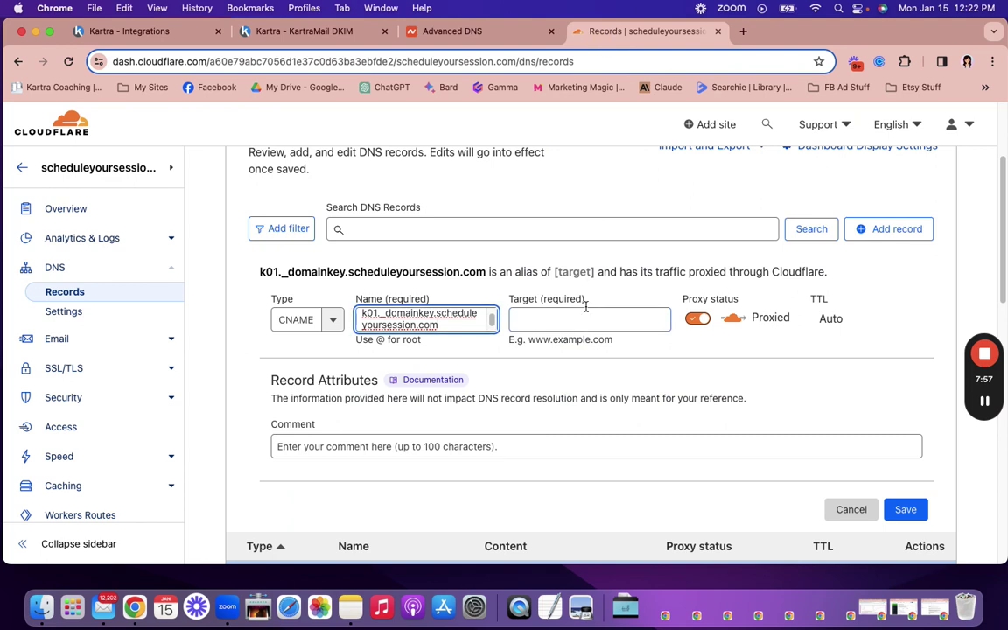
left_click(560, 318)
right_click(560, 319)
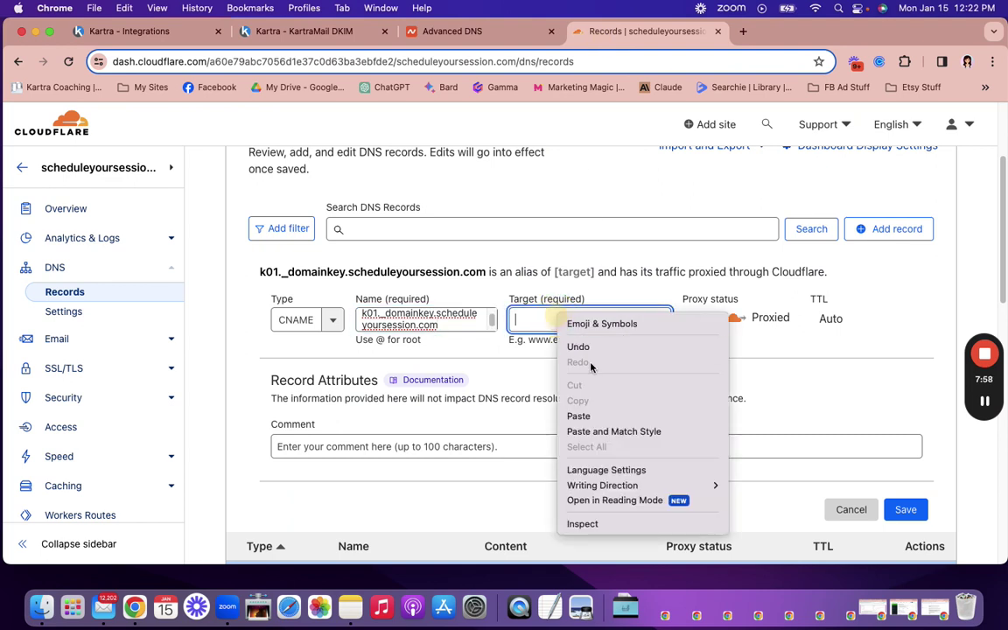
left_click(580, 416)
left_click(698, 337)
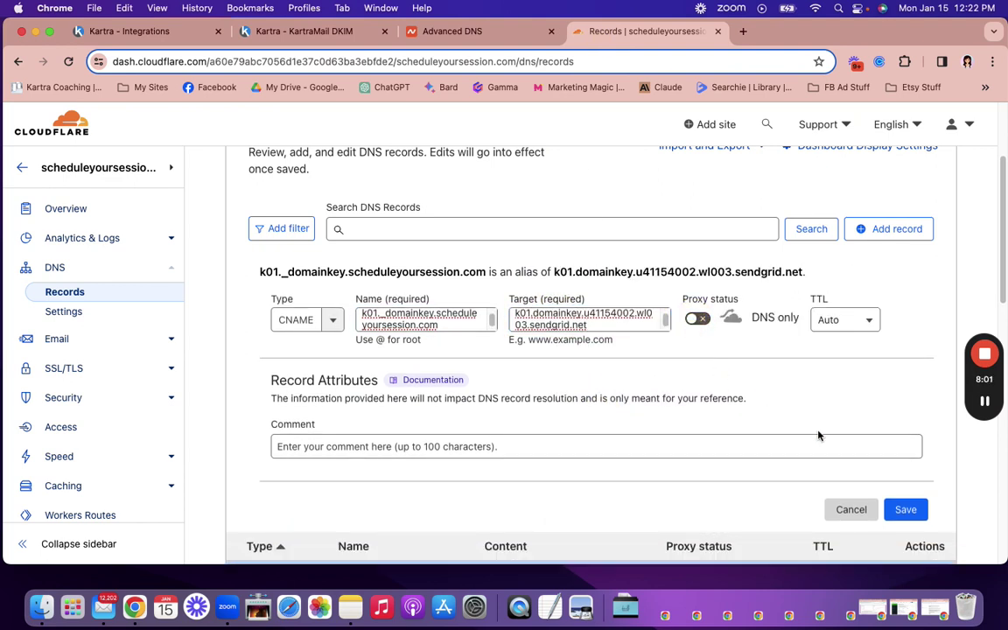
left_click(906, 510)
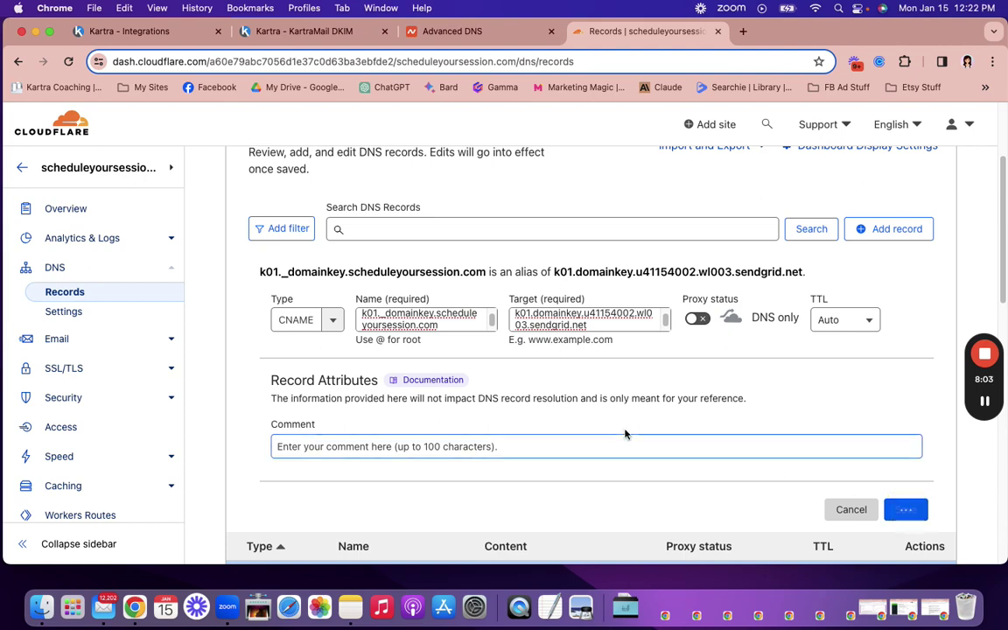
left_click(295, 35)
Step: Copy the k012._domainkey host from Kartra into a new Cloudflare CNAME record's Name
left_click(567, 432)
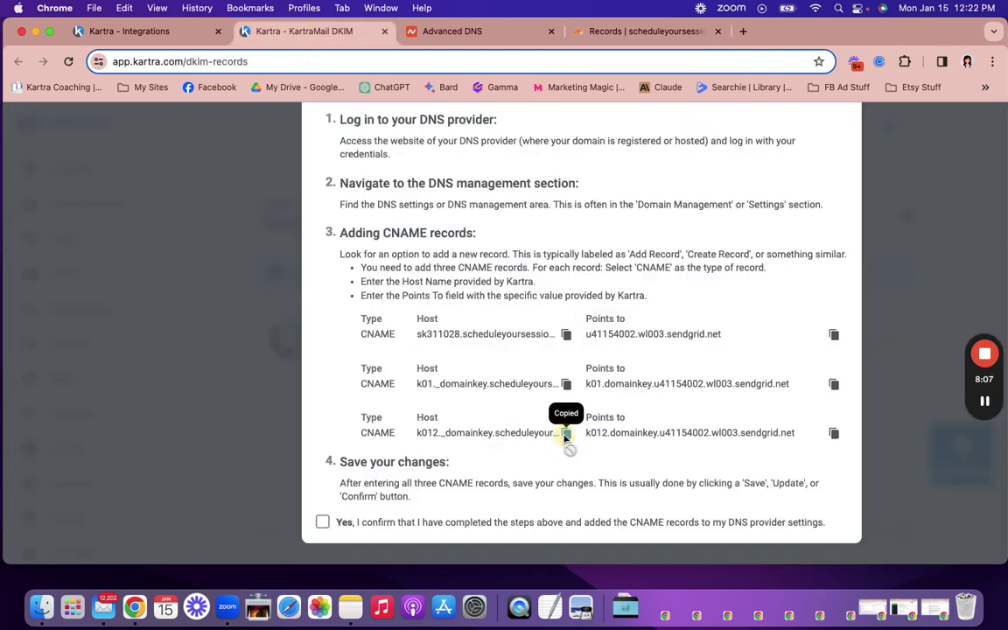
left_click(604, 31)
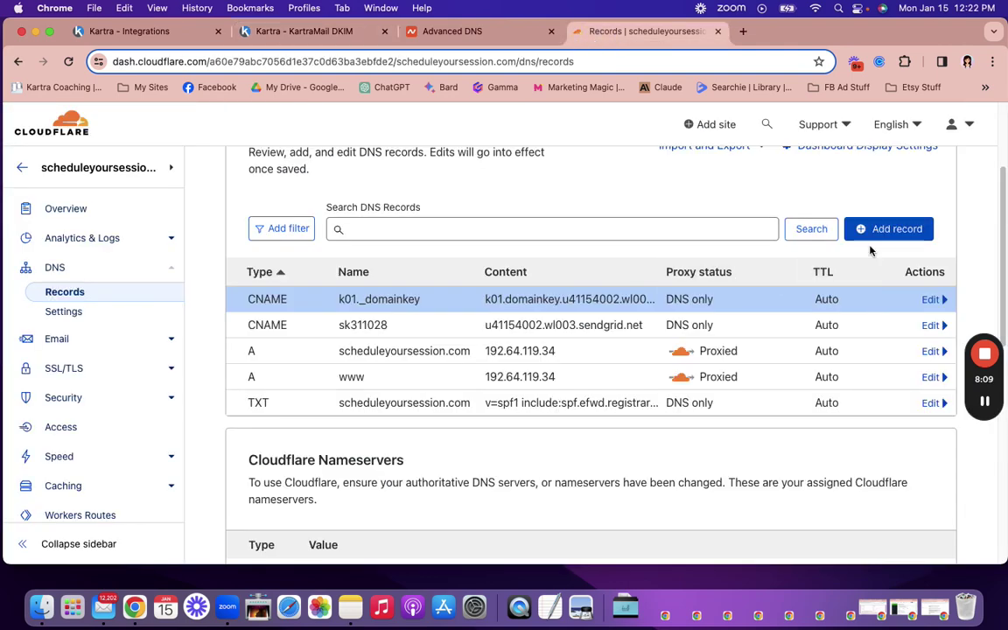
left_click(889, 228)
left_click(302, 320)
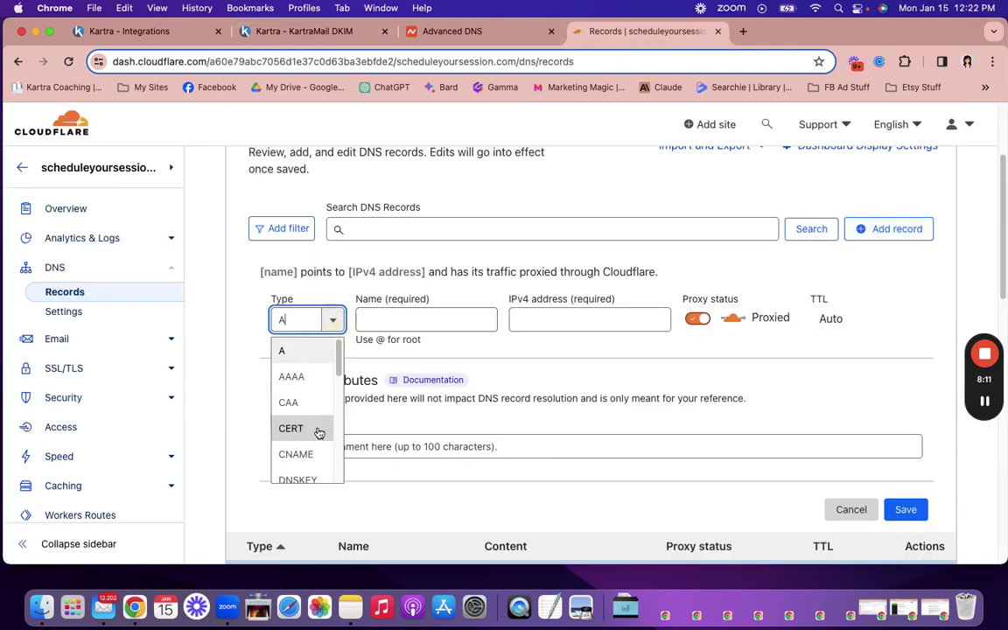
left_click(320, 454)
left_click(383, 319)
right_click(385, 320)
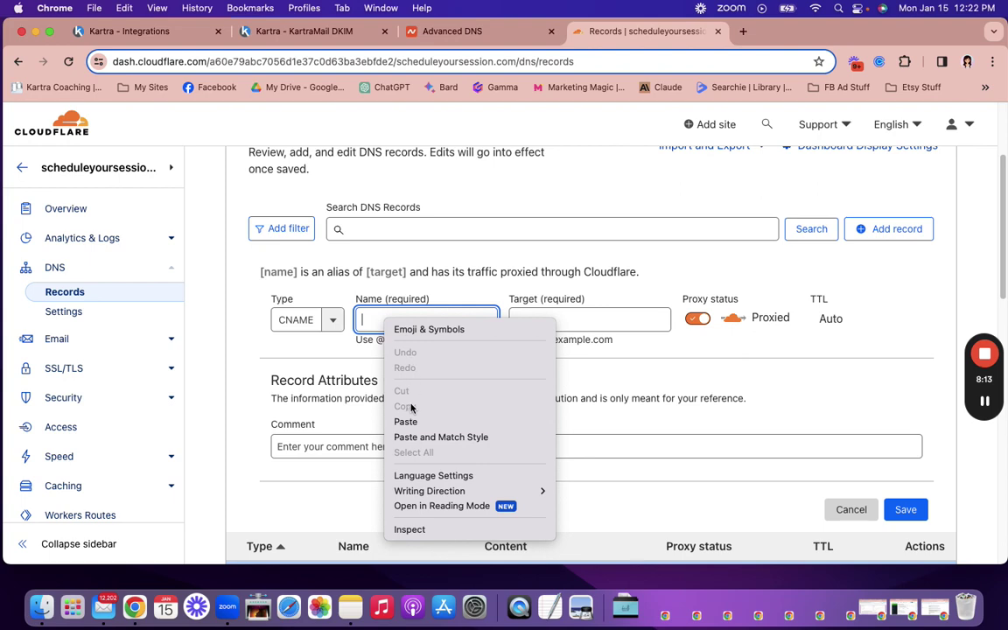
left_click(406, 422)
Step: Paste target k012.domainkey.u41154002.wl003.sendgrid.net, switch to DNS only, and save the record
left_click(298, 32)
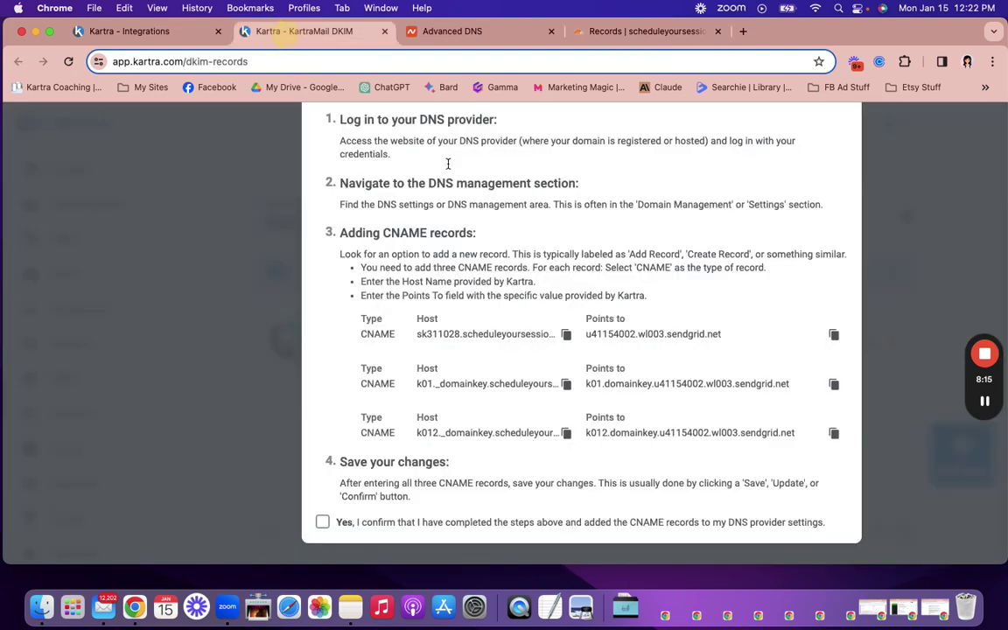
left_click(834, 434)
left_click(639, 32)
right_click(553, 320)
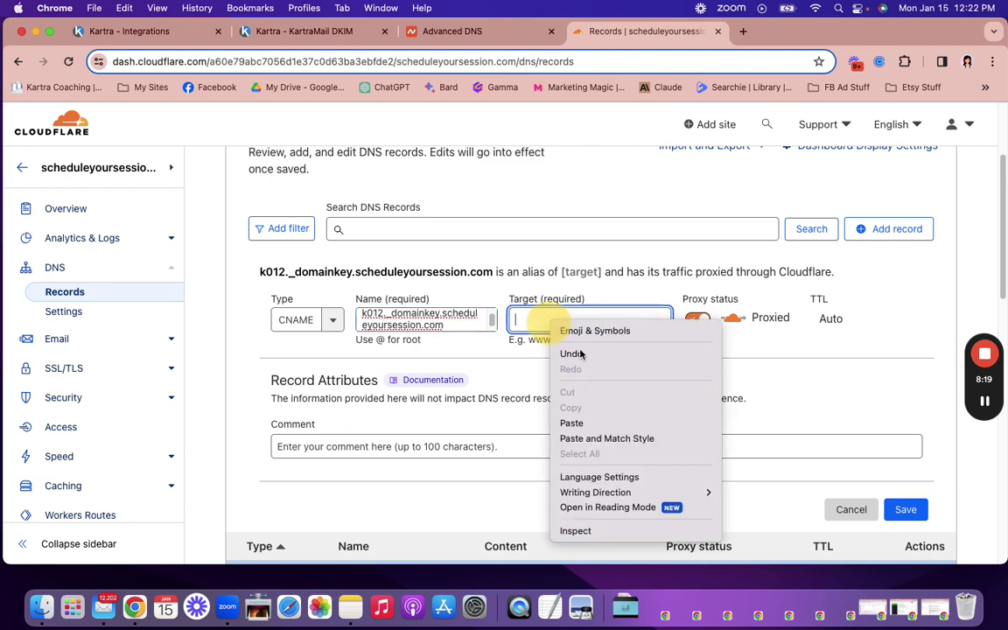
left_click(600, 422)
left_click(906, 526)
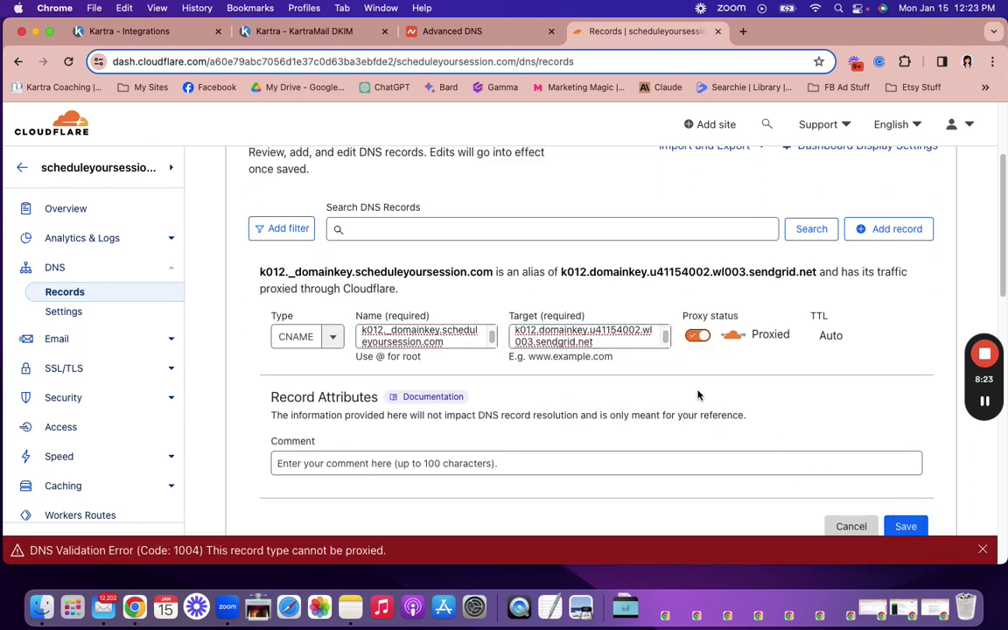
left_click(698, 336)
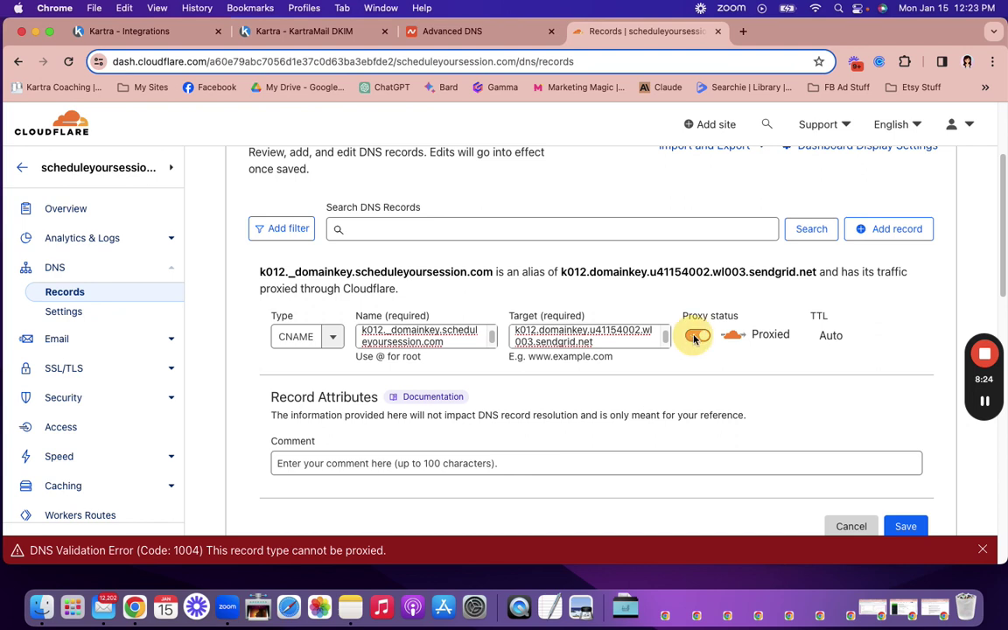
left_click(906, 509)
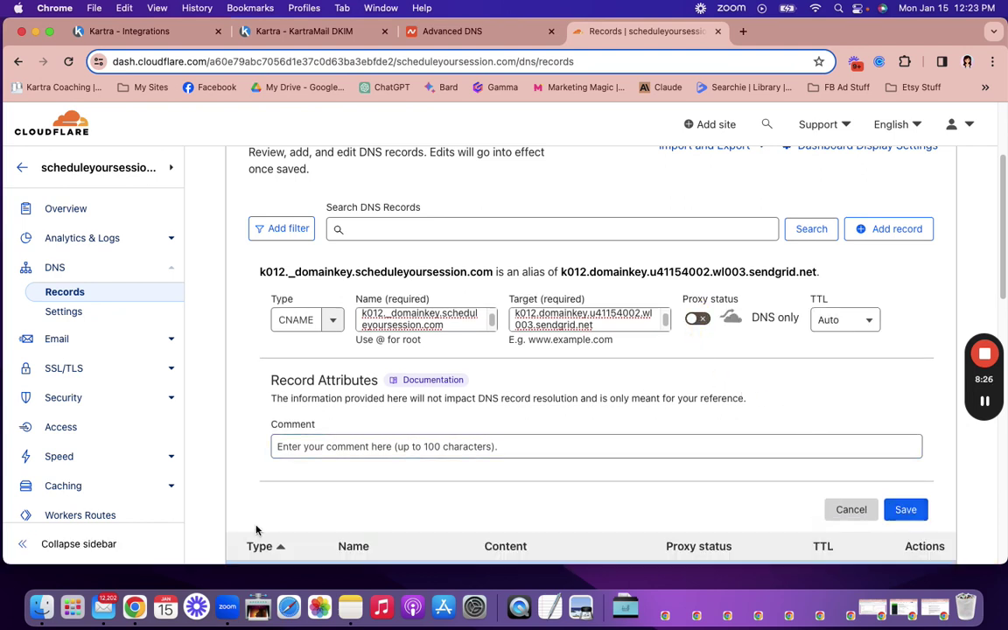
left_click(906, 511)
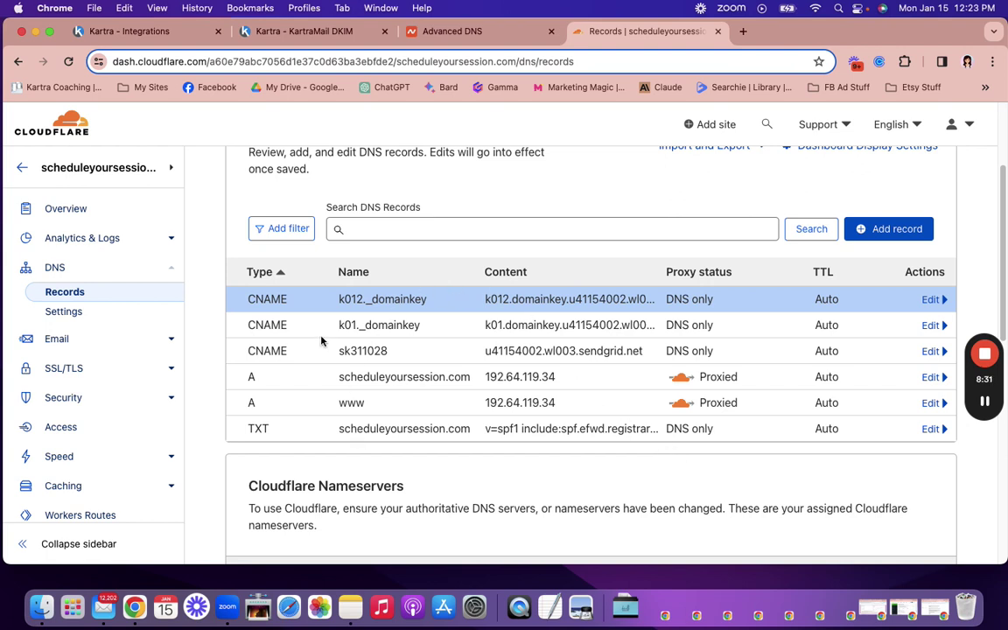
scroll(360, 346, "up", 1)
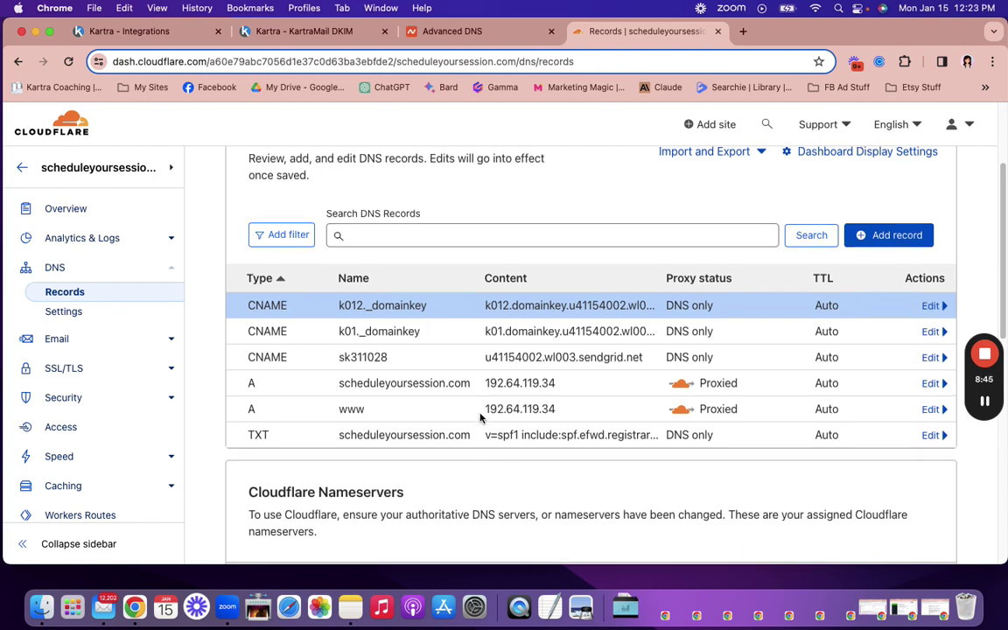
scroll(468, 232, "up", 2)
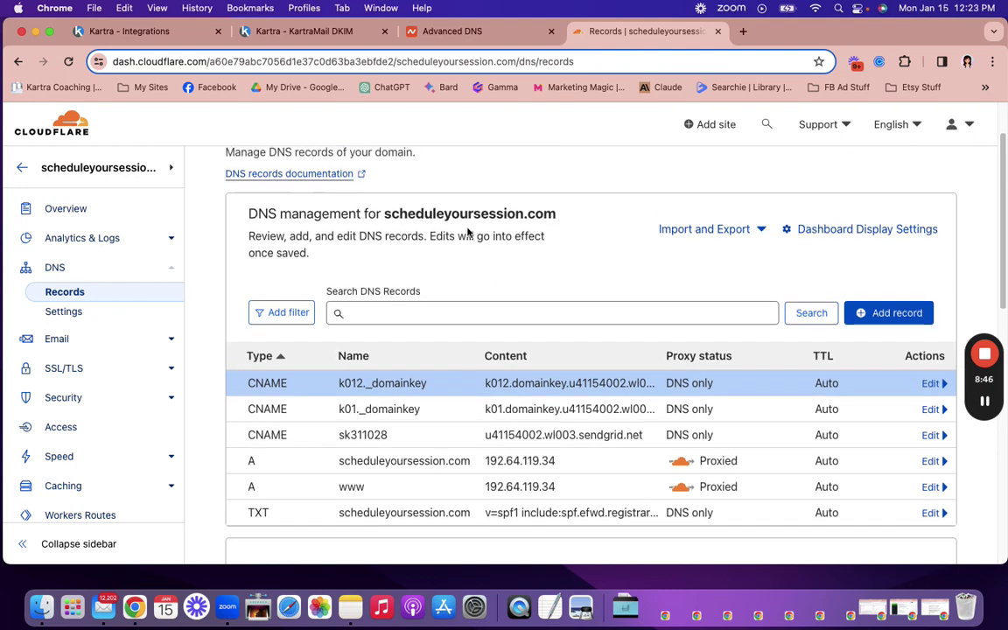
left_click(460, 30)
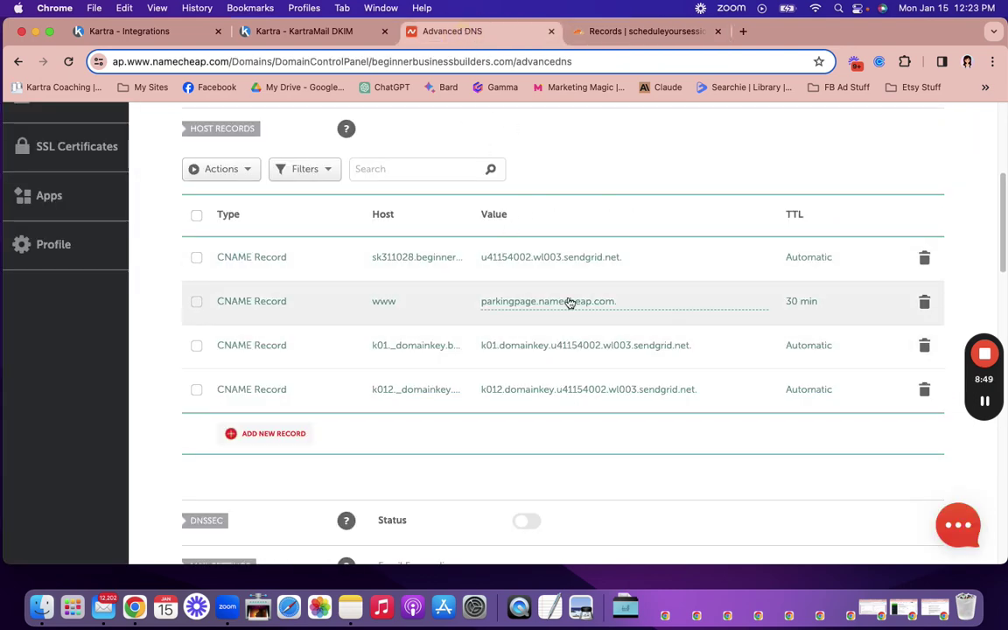
Step: Scroll through the three sendgrid CNAME host records in Namecheap, then go back to Kartra
scroll(561, 299, "up", 1)
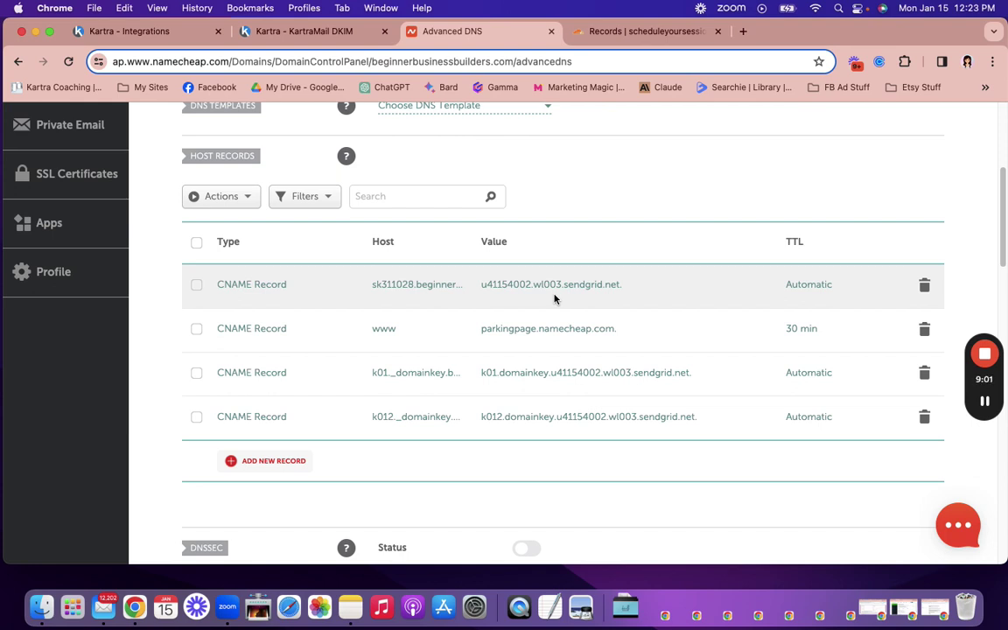
left_click(298, 31)
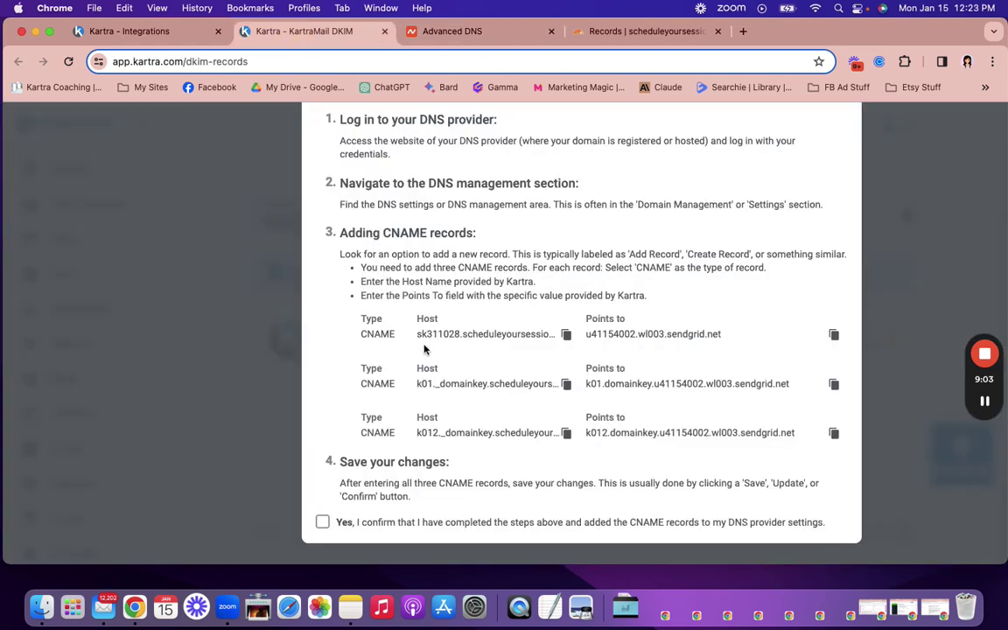
Step: Confirm the CNAMEs are added and finish, then reload to see scheduleyoursession.com Connected
left_click(322, 521)
scroll(613, 431, "up", 5)
left_click(824, 157)
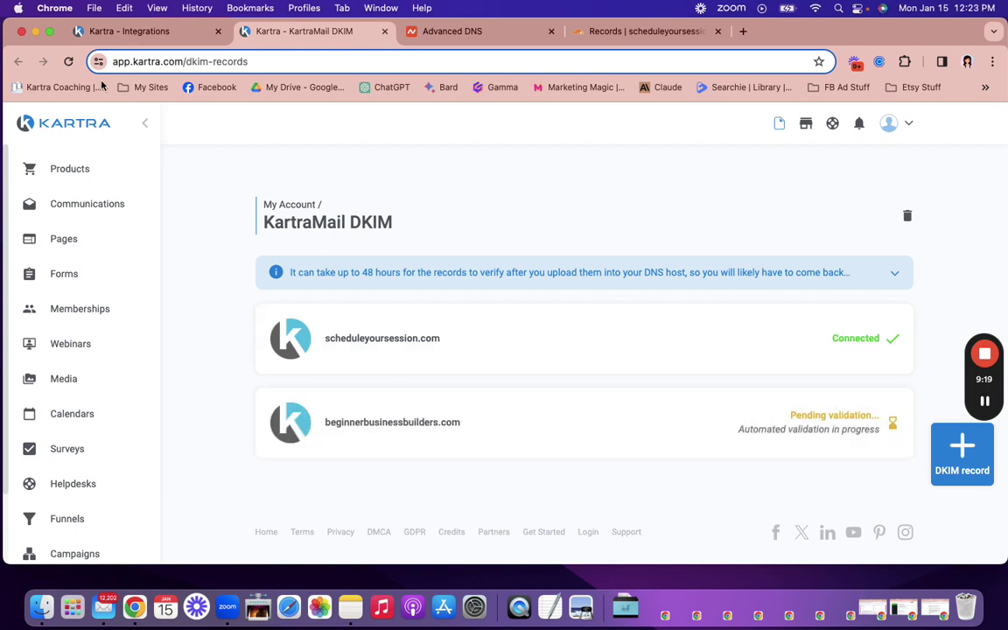
left_click(68, 61)
mouse_move(507, 434)
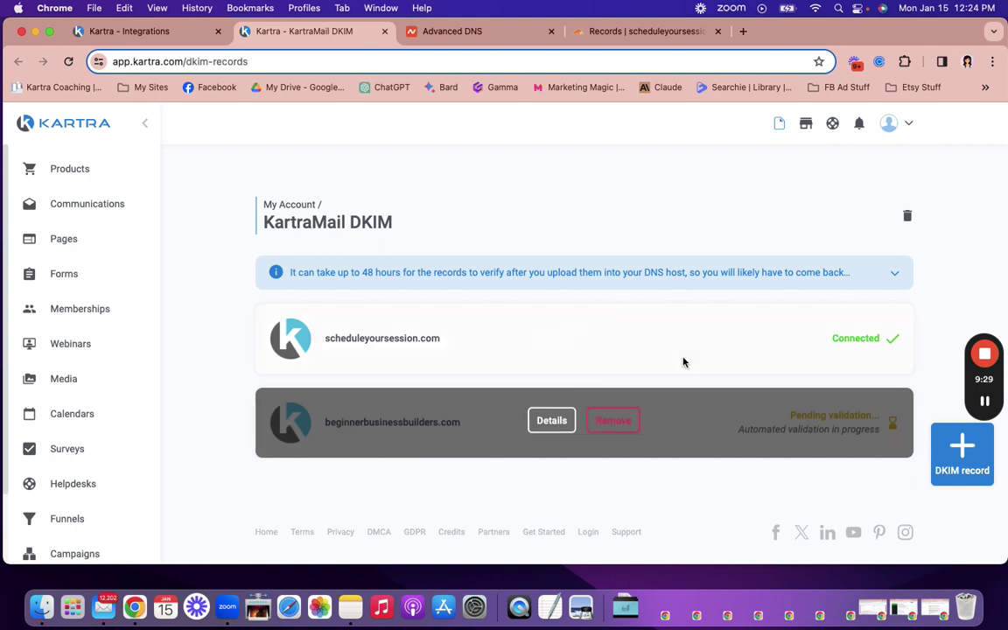
mouse_move(685, 359)
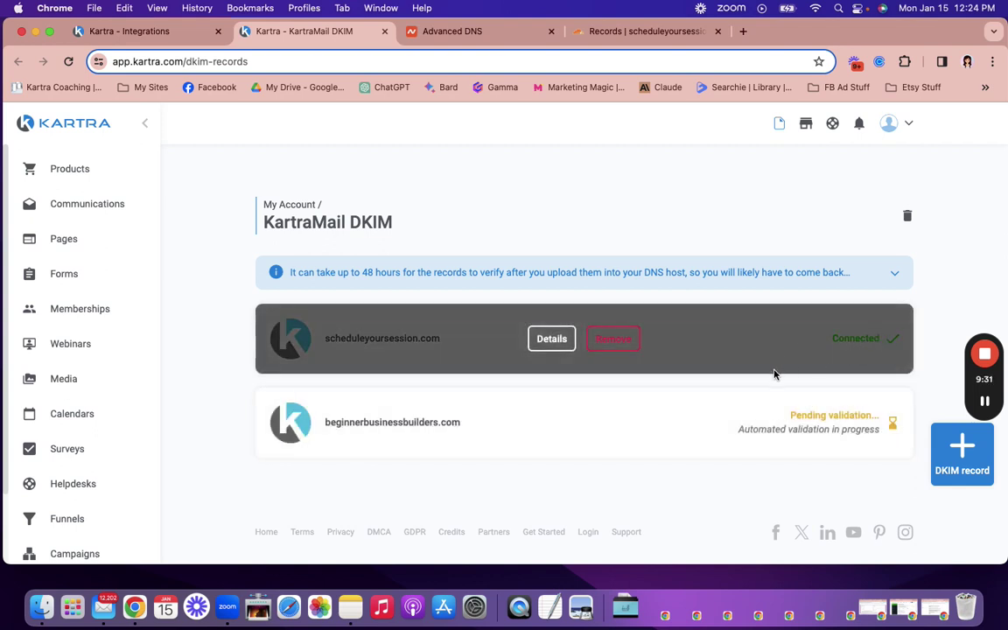